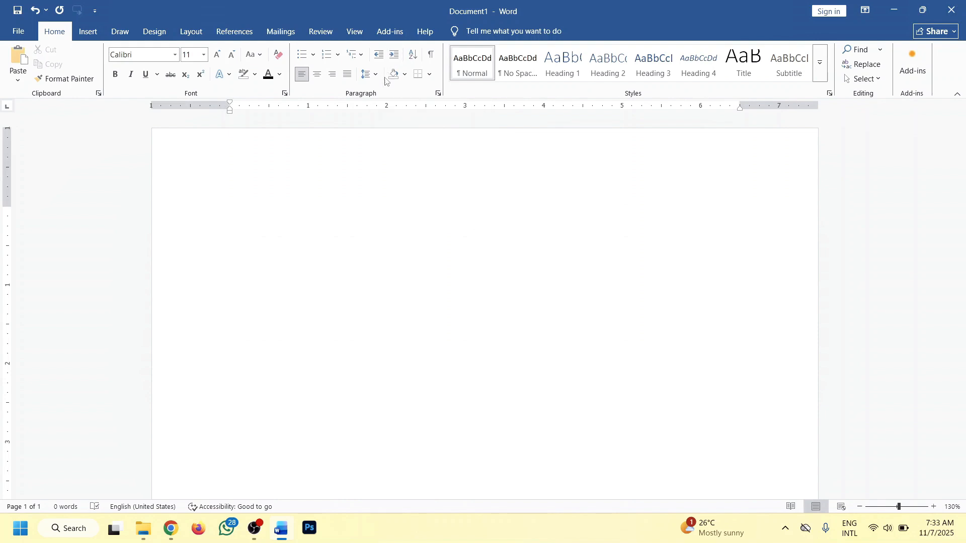
Generate sample paragraphs by entering =lorem() in the blank document.
type("=lorem()")
key("Return")
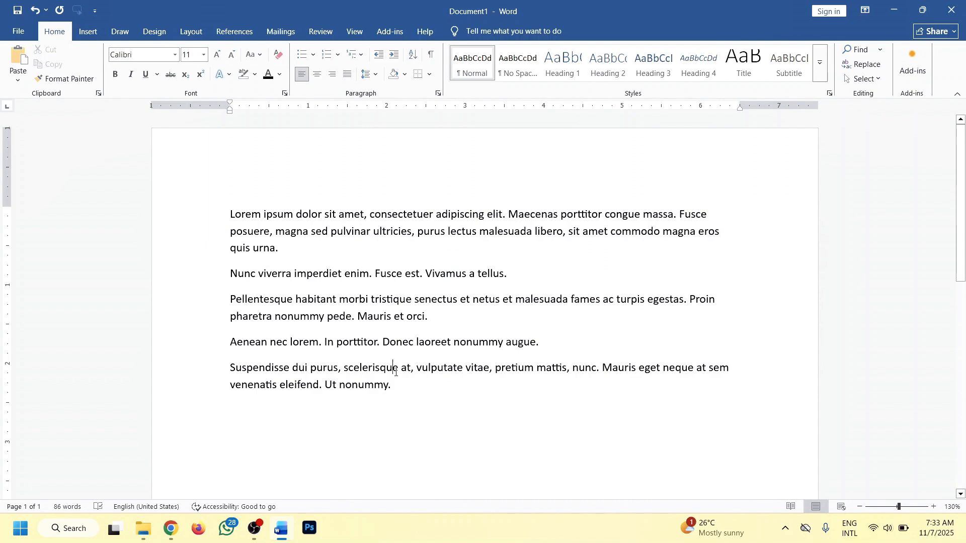
Split the last paragraph into four separate lines at "scelerisqu", "mattis," and "sem".
key("Return")
left_click(409, 396)
key("Return")
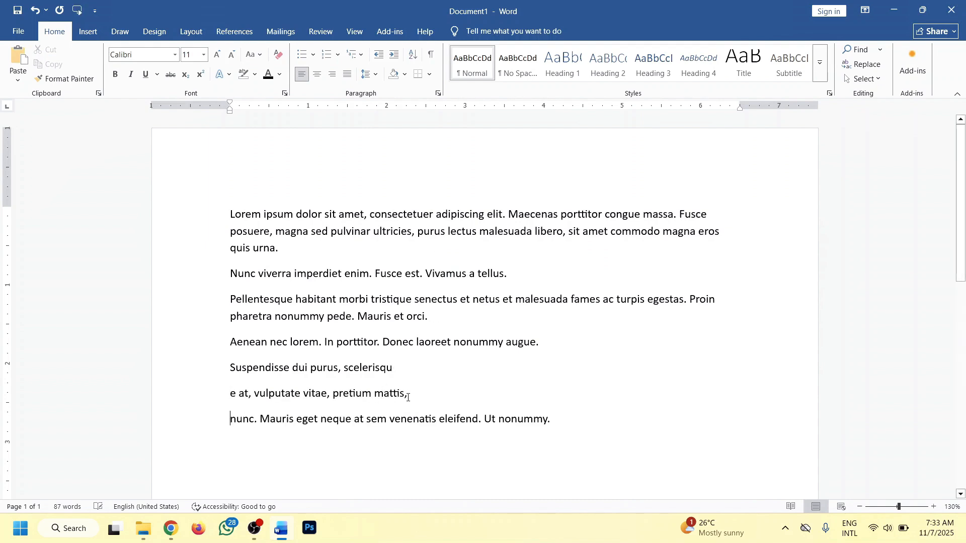
left_click(391, 418)
key("Return")
Select the four new lines and indent them six tab stops with Tab.
left_click_drag(399, 446, 230, 366)
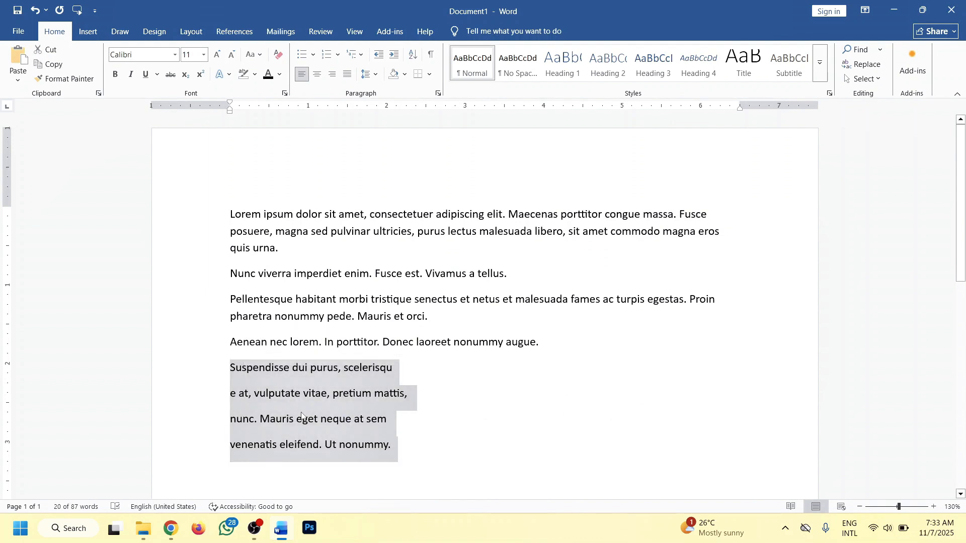
key("Tab")
key("Tab")
key("Tab")
key("Tab")
key("Tab")
key("Tab")
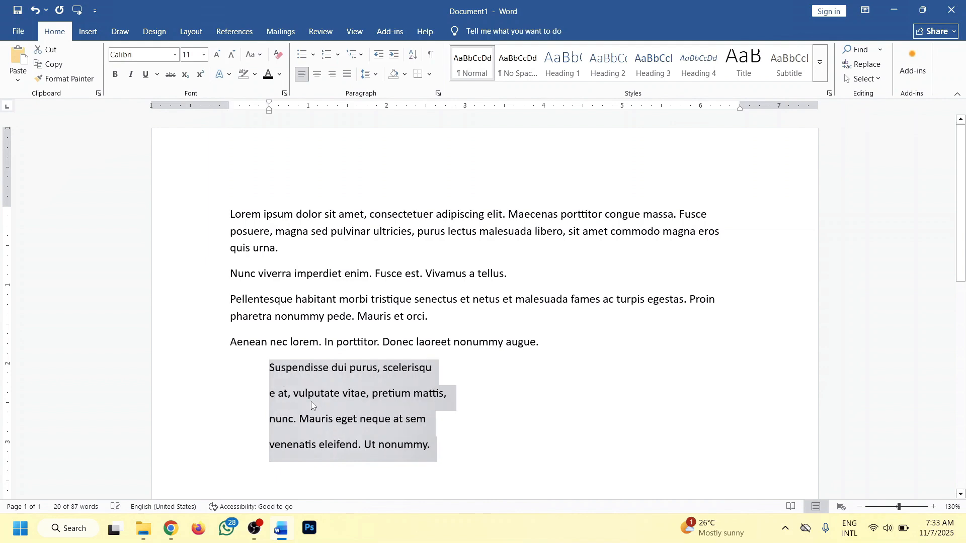
key("Tab")
key("Tab")
key("Tab")
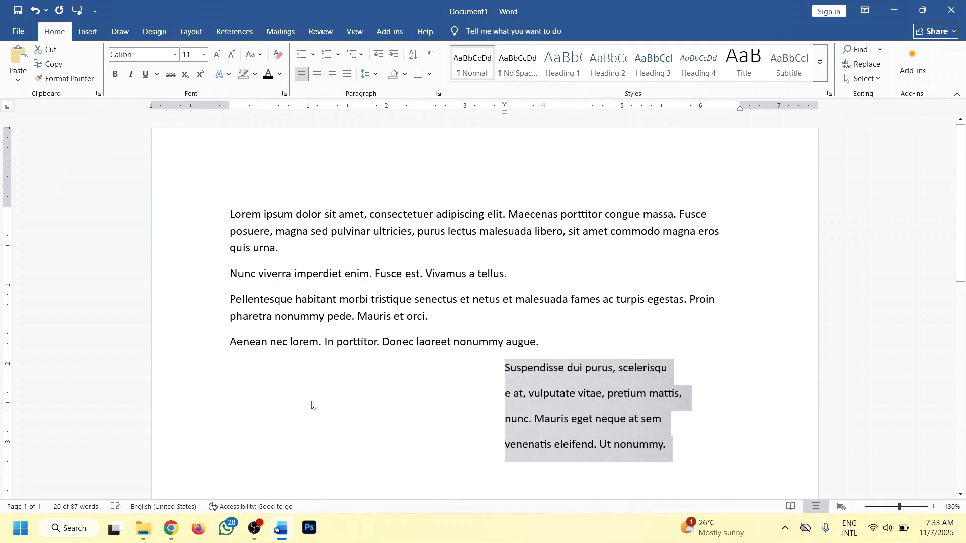
Outdent the four selected lines six tab stops back to the left margin.
key("shift+Tab")
key("shift+Tab")
key("shift+Tab")
key("shift+Tab")
key("shift+Tab")
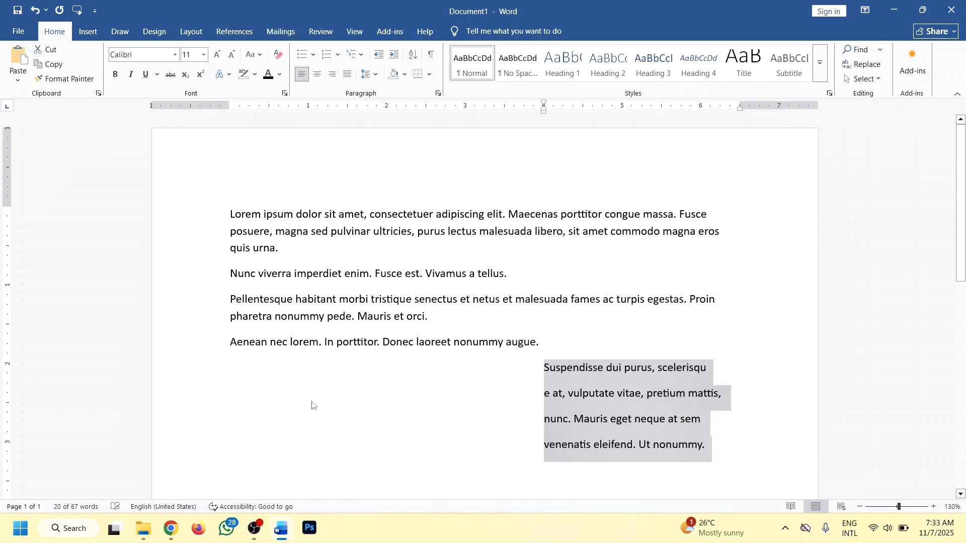
key("shift+Tab")
key("shift+Tab")
key("shift+Tab")
key("shift+Tab")
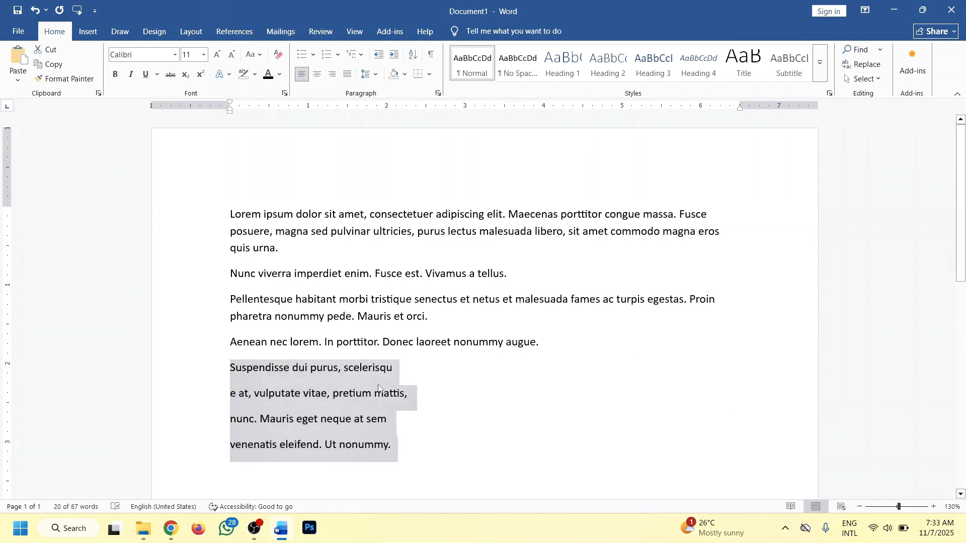
Apply Increase Indent nine times to the four selected lines.
left_click(395, 54)
left_click(395, 54)
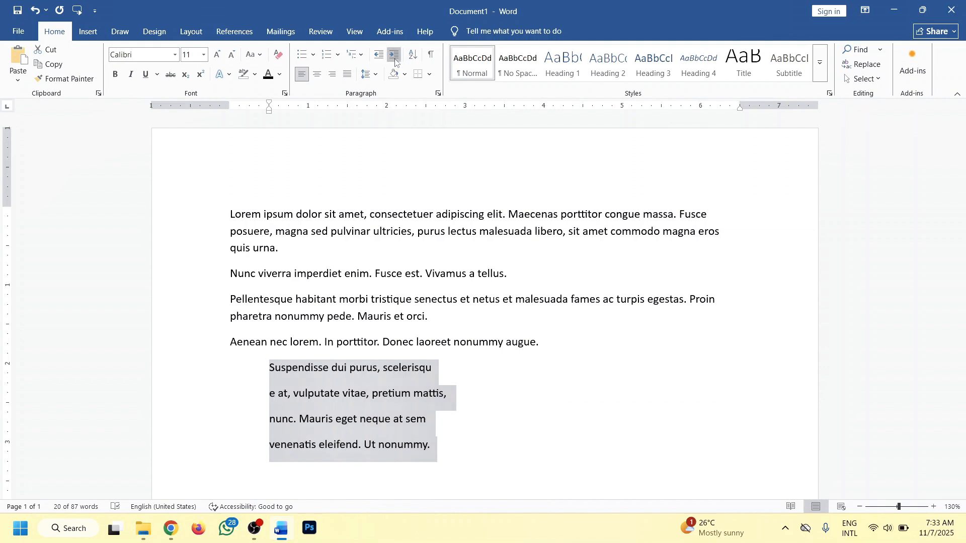
left_click(395, 55)
left_click(395, 55)
left_click(395, 54)
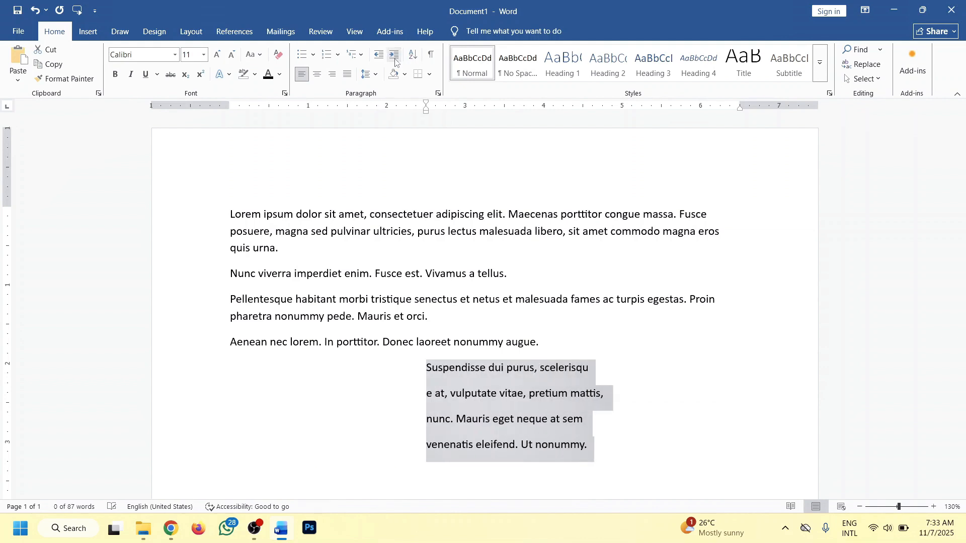
left_click(395, 59)
left_click(395, 60)
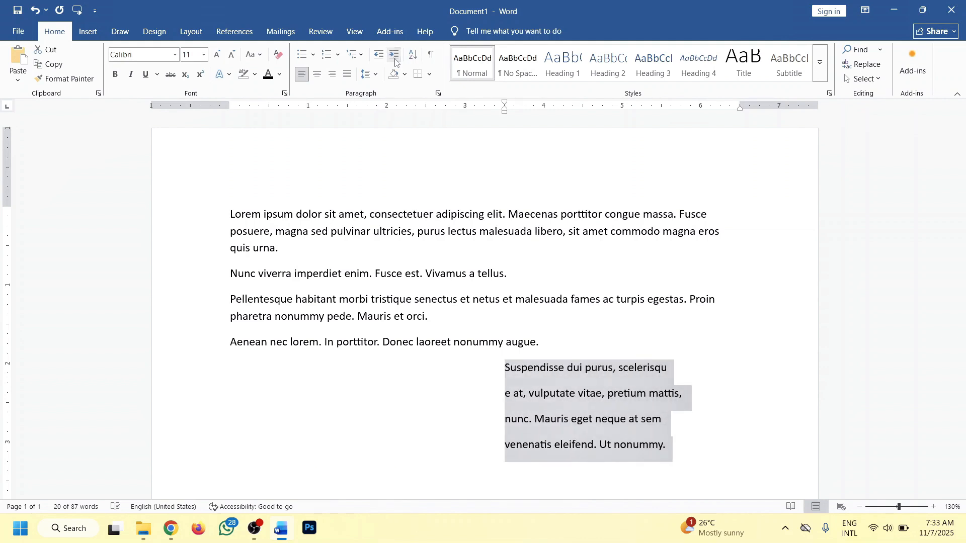
left_click(394, 54)
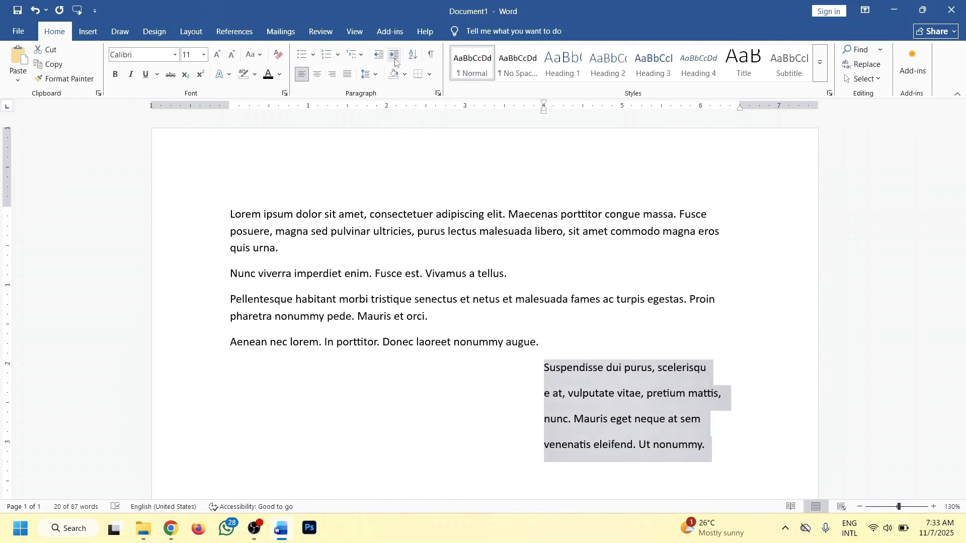
left_click(394, 59)
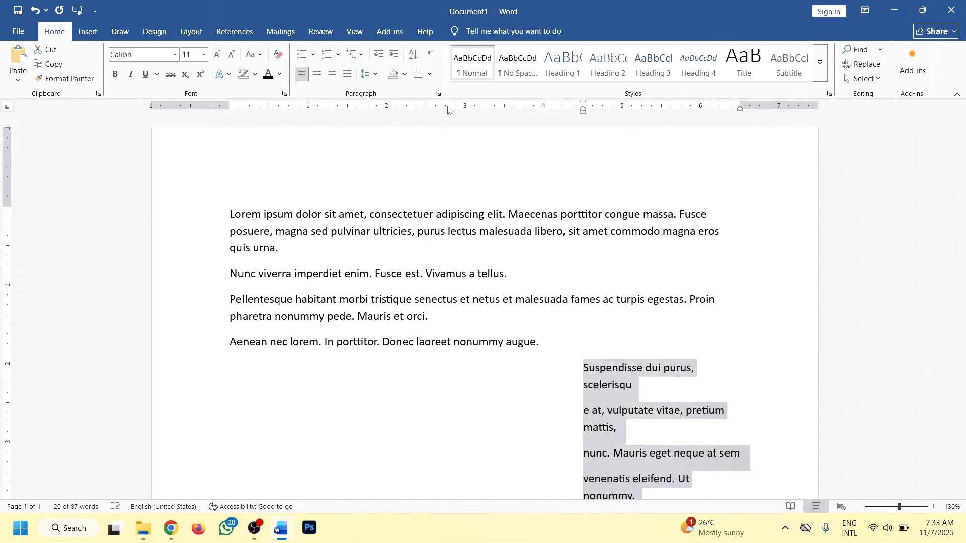
Apply Decrease Indent until the four lines return to the margin, then deselect them.
left_click(379, 55)
left_click(379, 55)
left_click(379, 55)
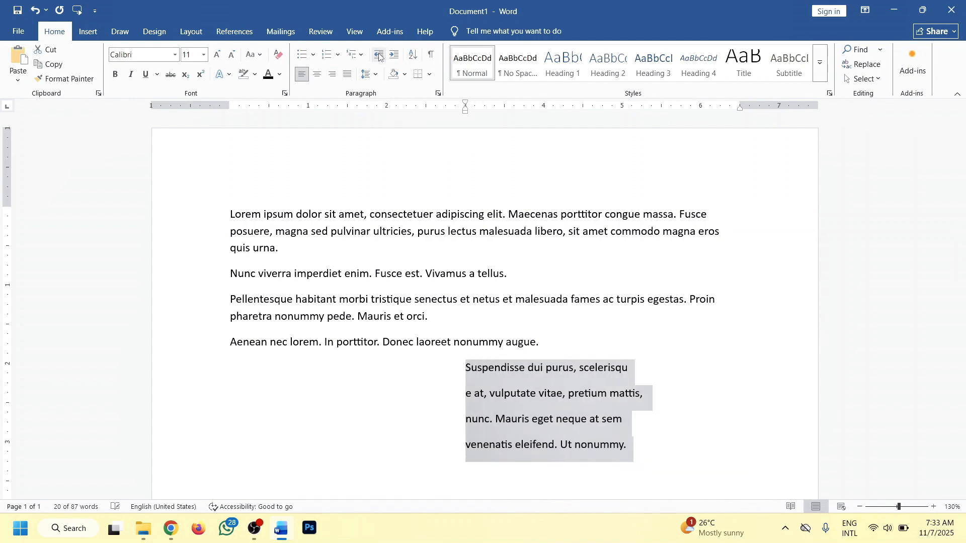
left_click(378, 56)
left_click(379, 56)
left_click(379, 56)
left_click(379, 56)
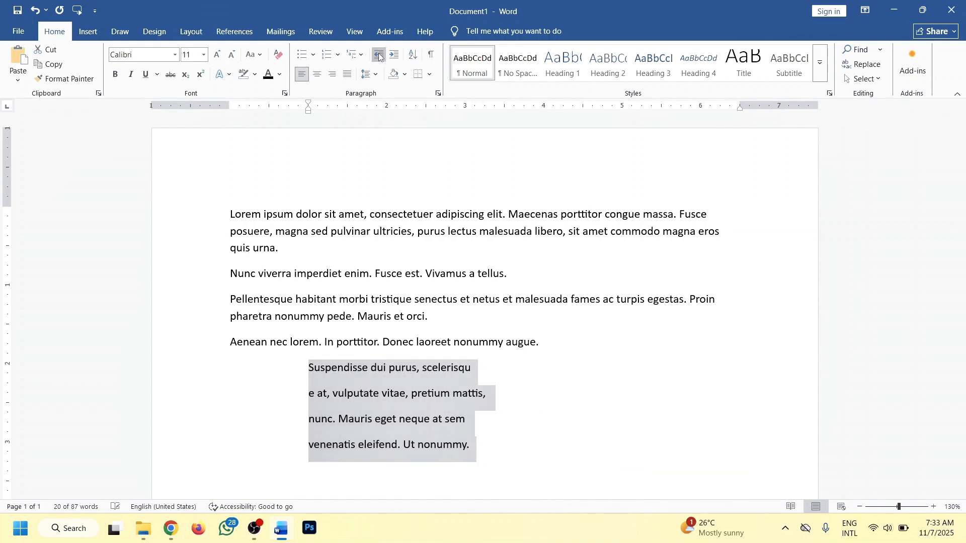
left_click(380, 56)
left_click(379, 56)
left_click(333, 371)
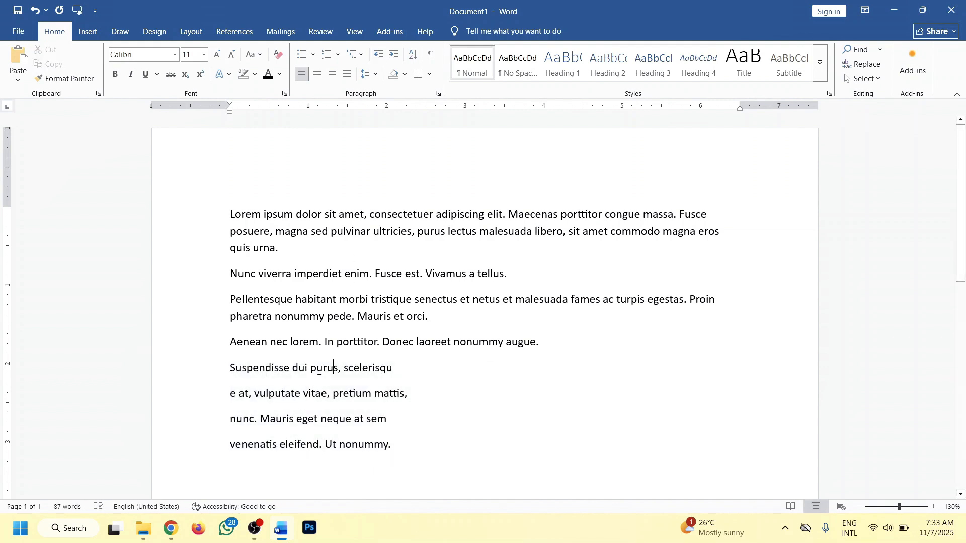
Indent only the "Suspendisse dui purus, scelerisqu" line five steps with Increase Indent.
left_click(226, 368)
left_click(395, 55)
left_click(395, 55)
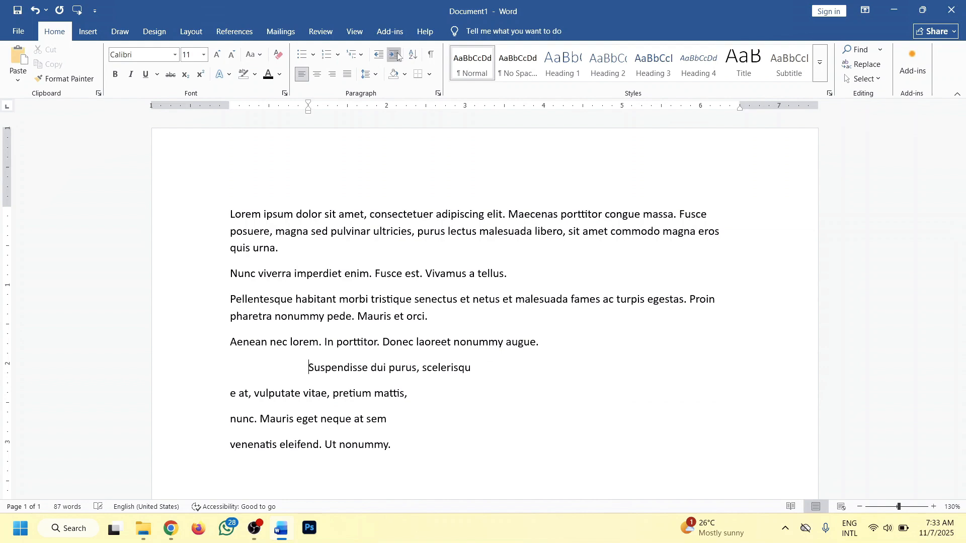
left_click(398, 53)
left_click(397, 53)
left_click(398, 52)
left_click(398, 52)
left_click(398, 52)
left_click(398, 53)
left_click(397, 53)
Return the "Suspendisse dui purus, scelerisqu" line to the margin with Decrease Indent.
double_click(378, 53)
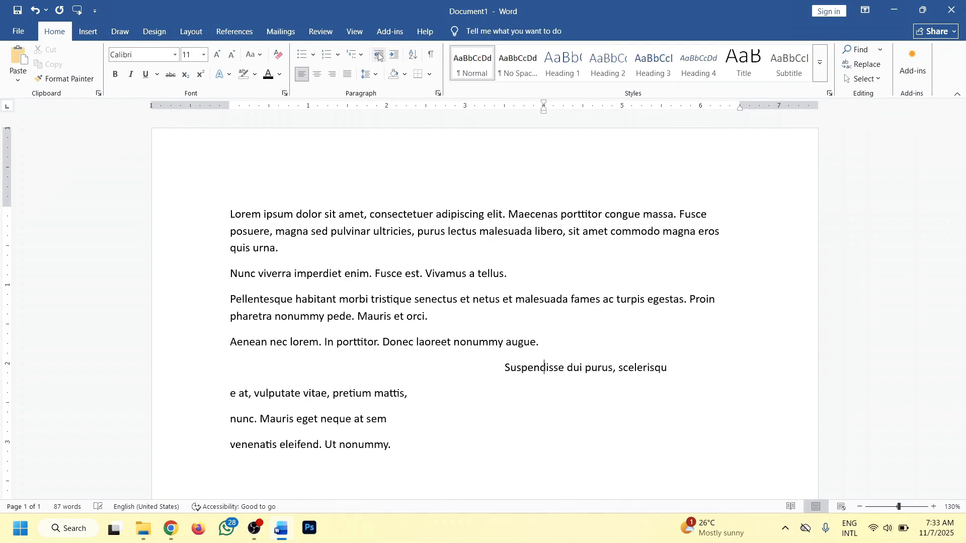
left_click(379, 54)
left_click(379, 54)
left_click(378, 55)
left_click(378, 54)
left_click(378, 54)
left_click(378, 55)
left_click(379, 54)
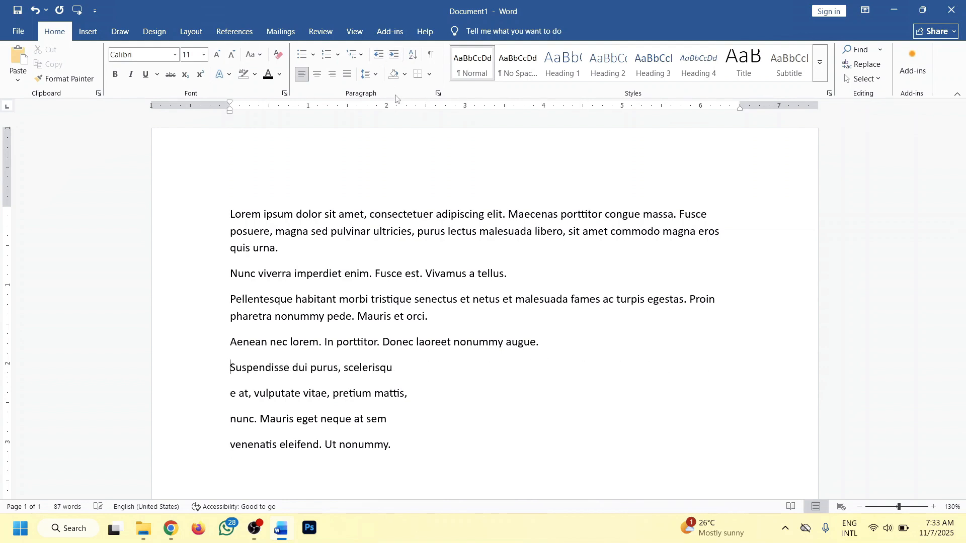
Select the "venenatis eleifend. Ut nonummy." line and indent it four tab stops with Tab.
left_click_drag(403, 440, 230, 446)
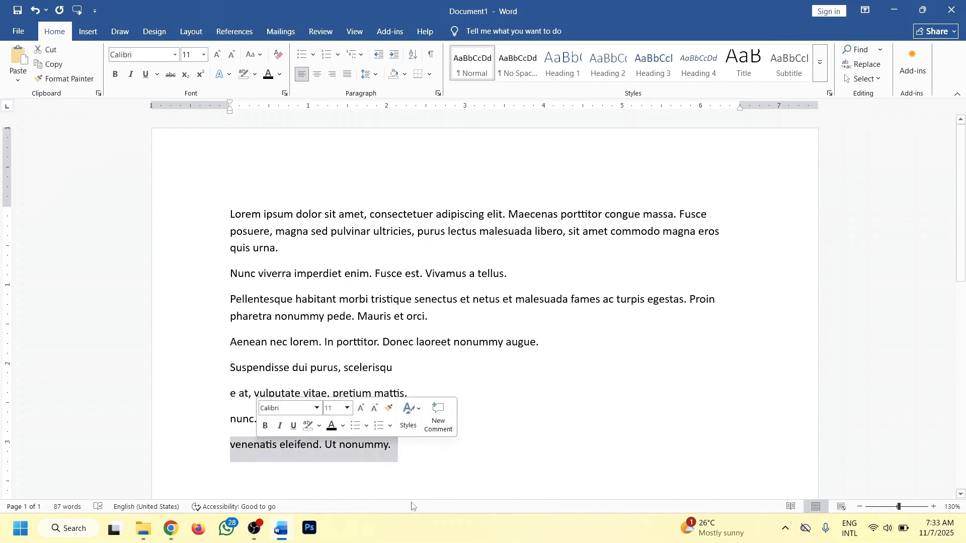
key("Tab")
key("Tab")
key("Tab")
key("Tab")
key("Tab")
key("Tab")
key("Tab")
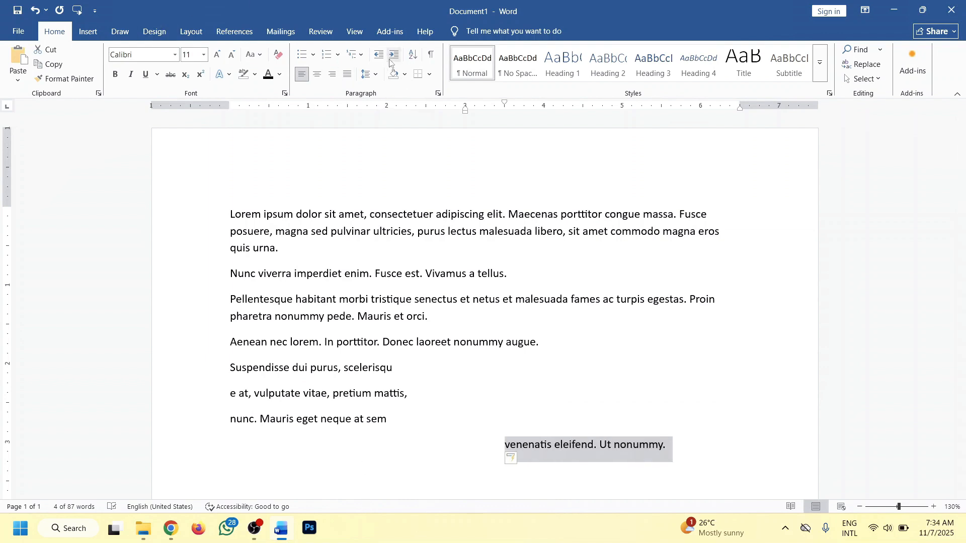
Outdent the last line back to the left margin and deselect it.
key("shift+Tab")
key("shift+Tab")
key("shift+Tab")
key("shift+Tab")
key("shift+Tab")
key("shift+Tab")
key("shift+Tab")
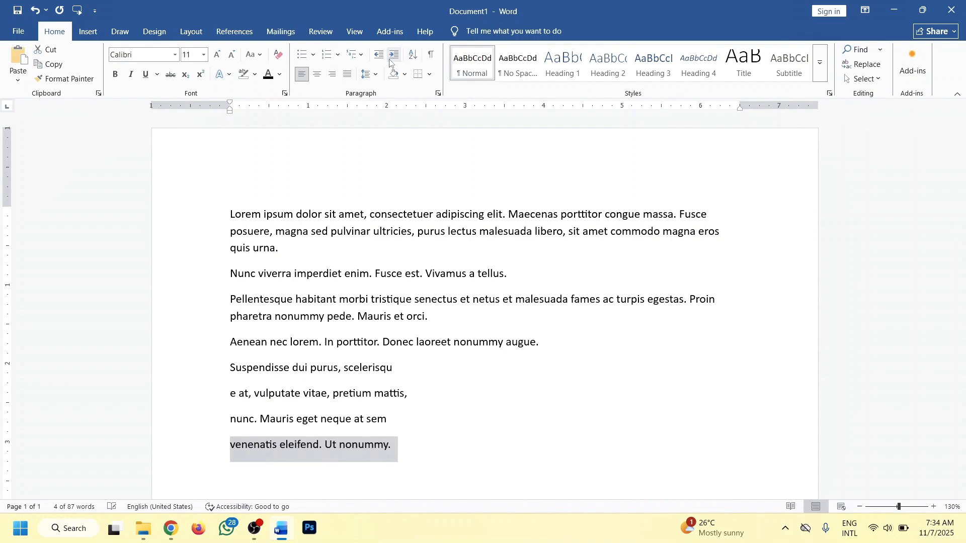
left_click(416, 434)
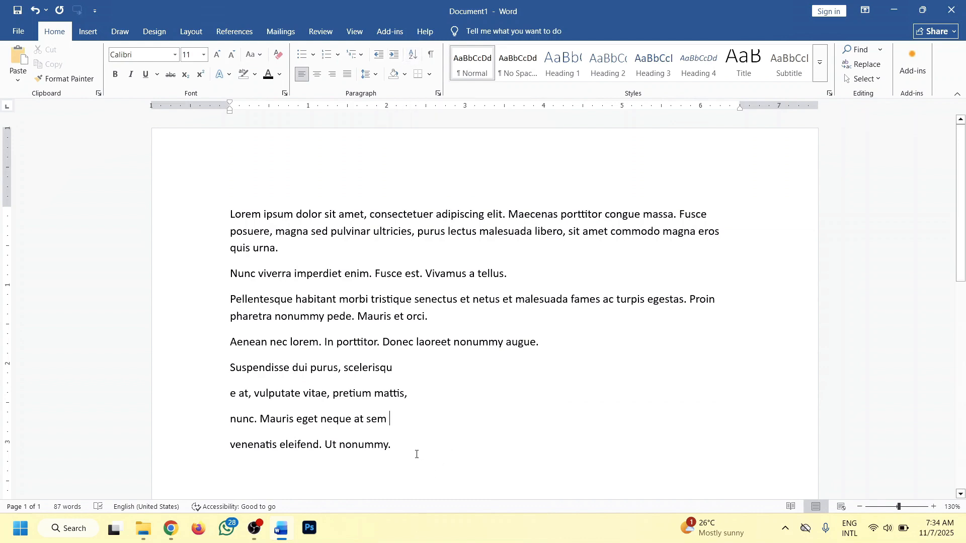
Replace all document text with a pasted list of the numbers 1 to 10.
key("ctrl+a")
key("Delete")
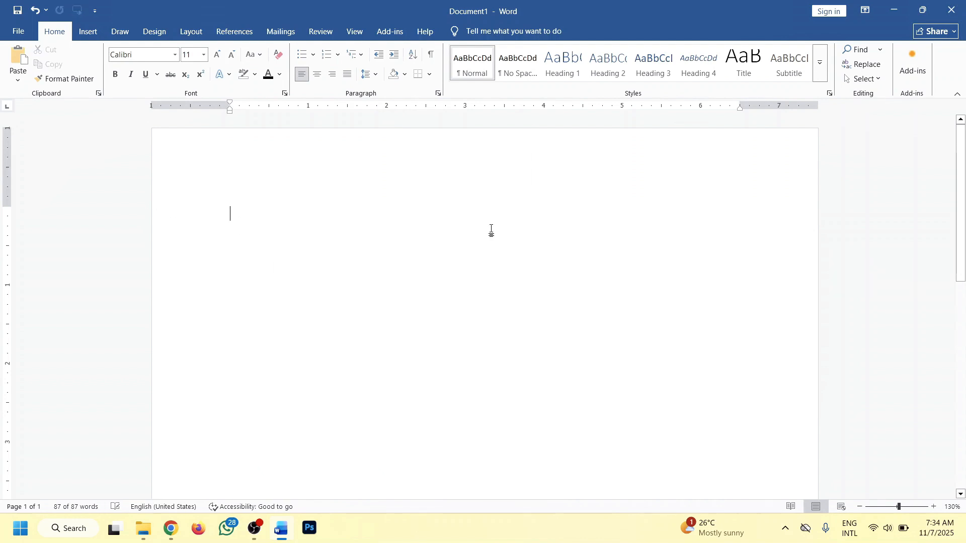
key("ctrl+v")
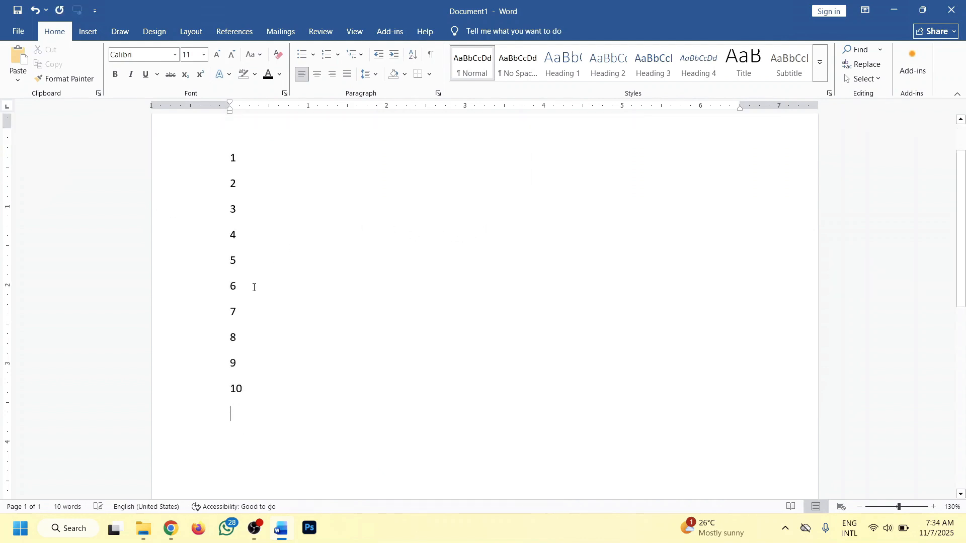
scroll(292, 391, "up", 2)
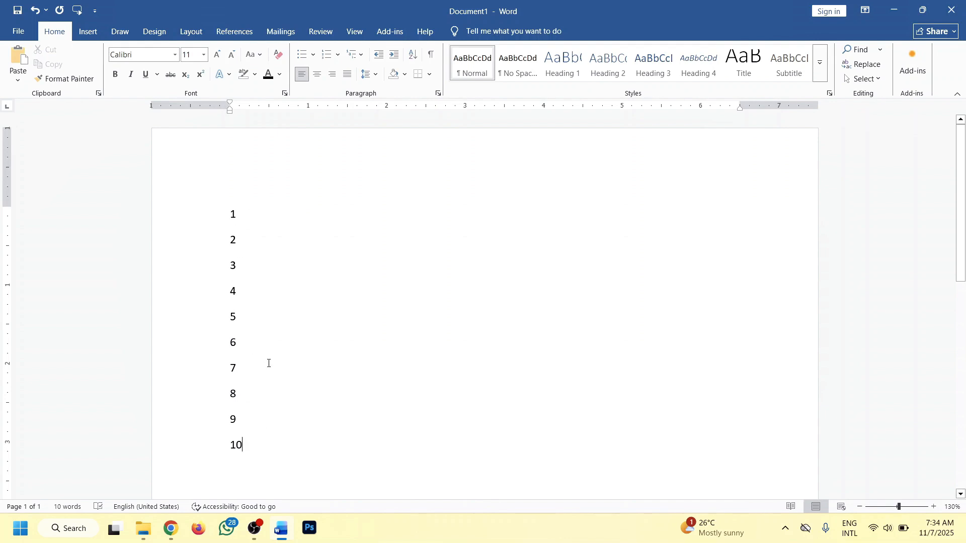
Sort the selected number list by Paragraphs as type Number in ascending order.
left_click_drag(258, 456, 200, 208)
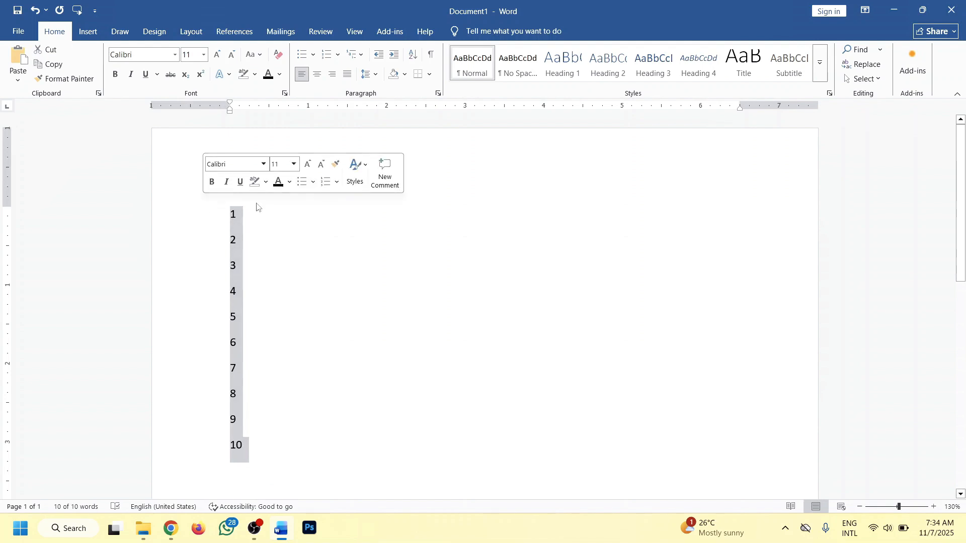
left_click(413, 54)
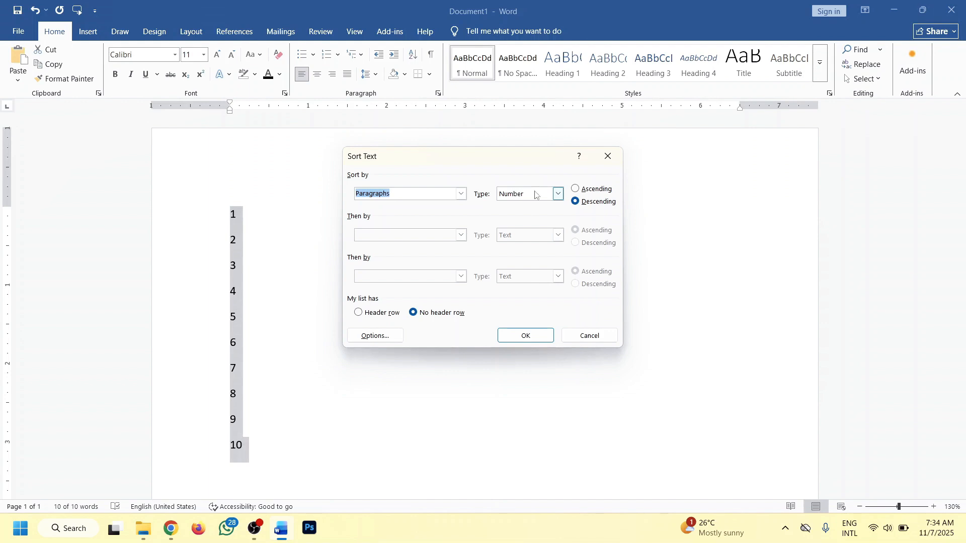
left_click(553, 195)
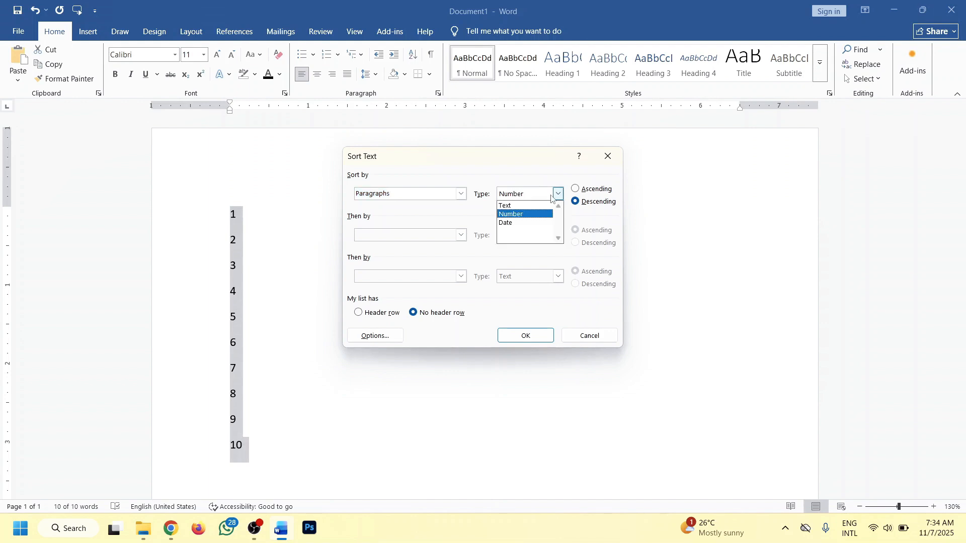
left_click(523, 205)
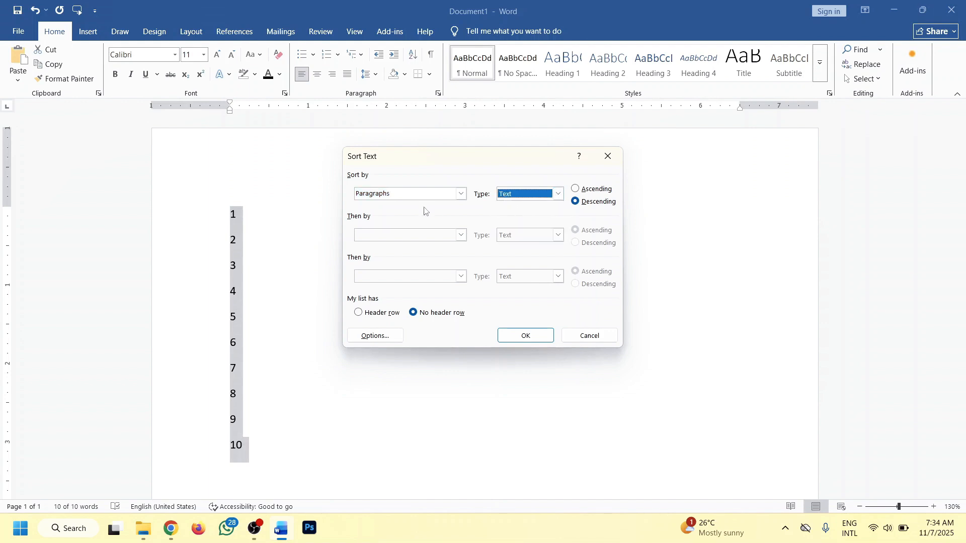
left_click(556, 195)
left_click(516, 221)
left_click(557, 195)
left_click(517, 214)
left_click(574, 190)
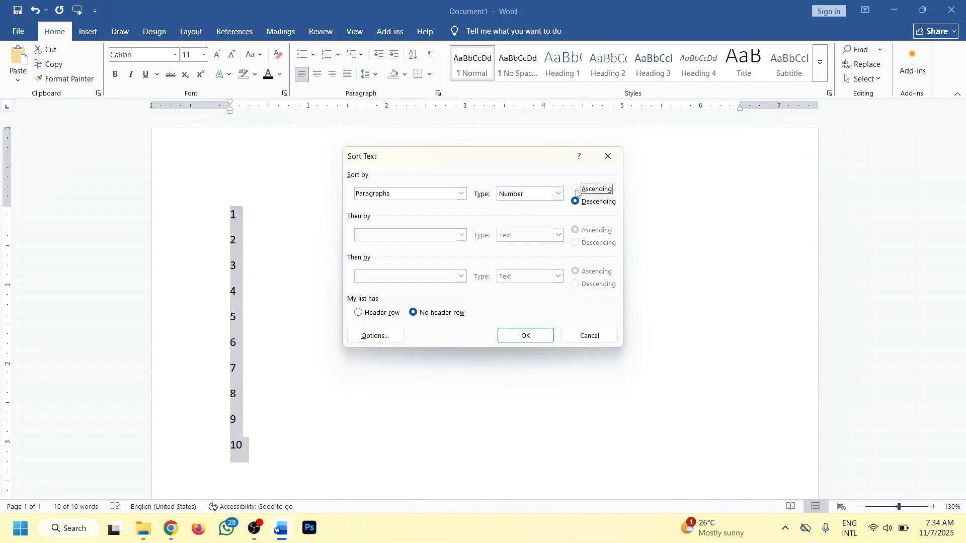
left_click(523, 336)
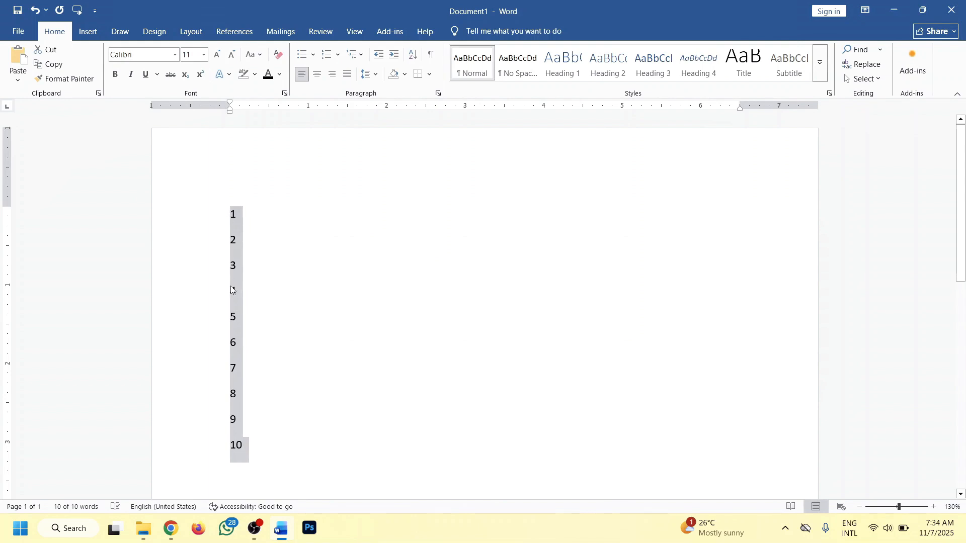
Sort the number list in descending order, then delete the selected list.
left_click(413, 54)
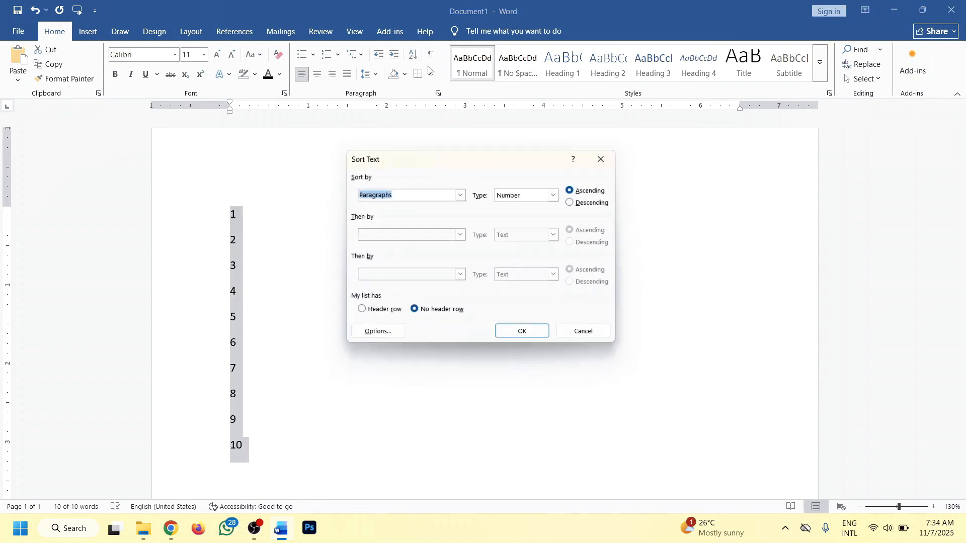
left_click(586, 201)
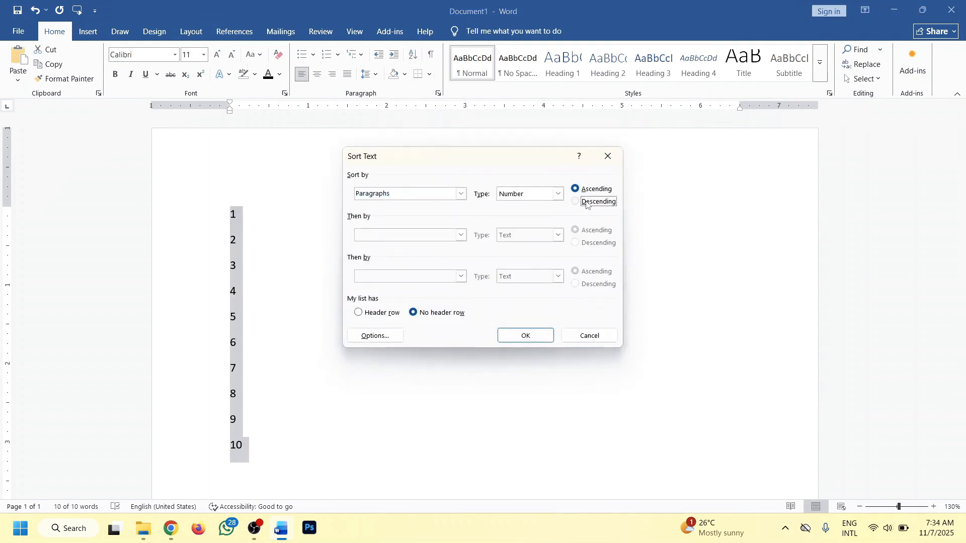
left_click(522, 334)
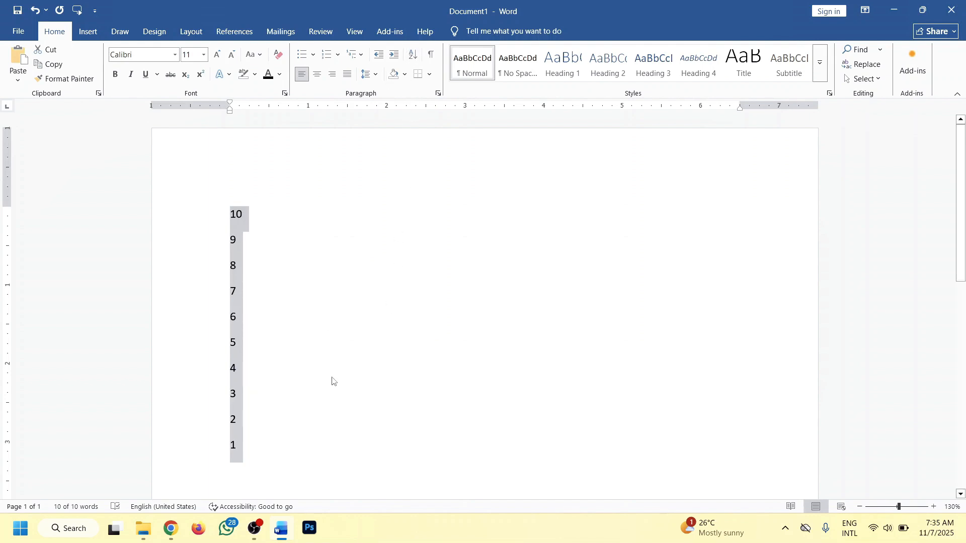
key("Delete")
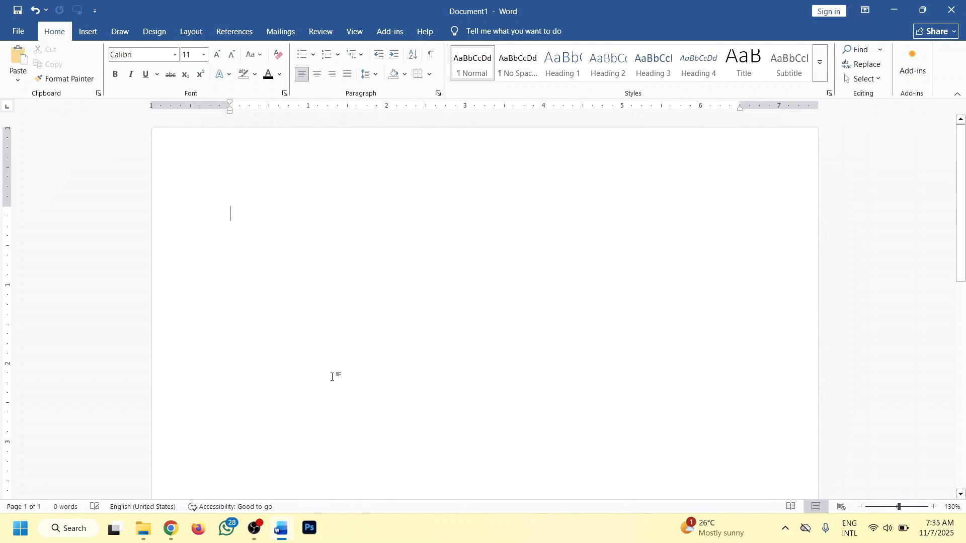
Generate sample paragraphs by entering =lorem() at the start of the empty document.
type("=lorem()")
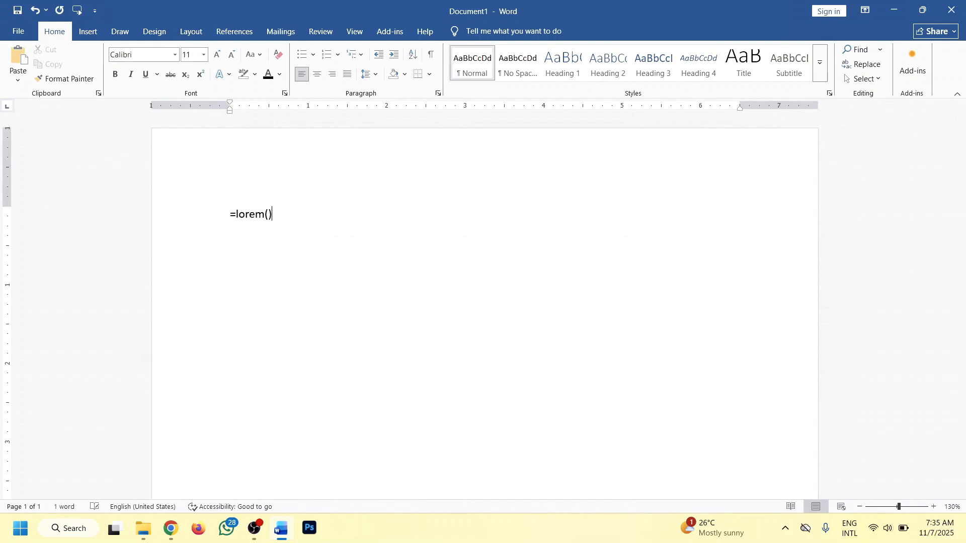
key("Return")
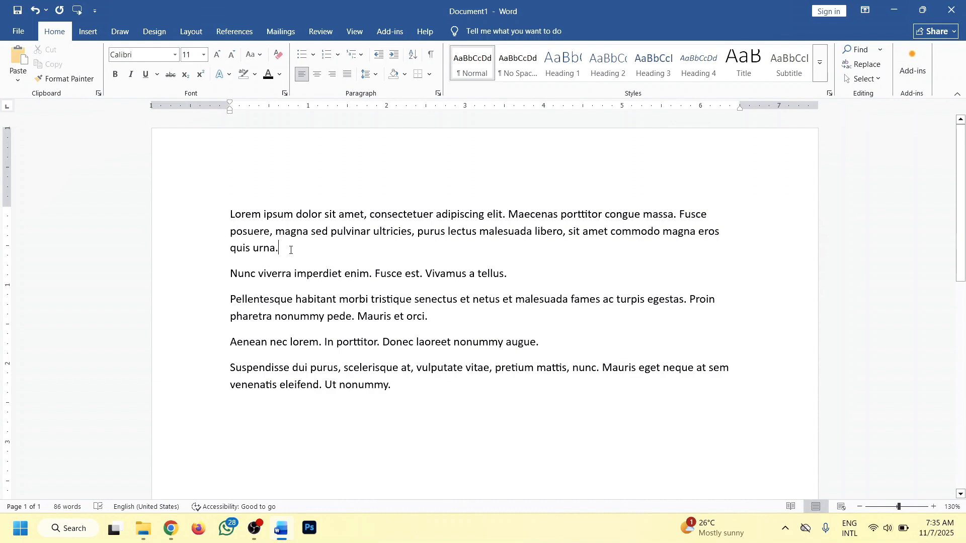
Insert an empty line after each of the first four lorem paragraphs.
key("Return")
left_click(528, 313)
key("Return")
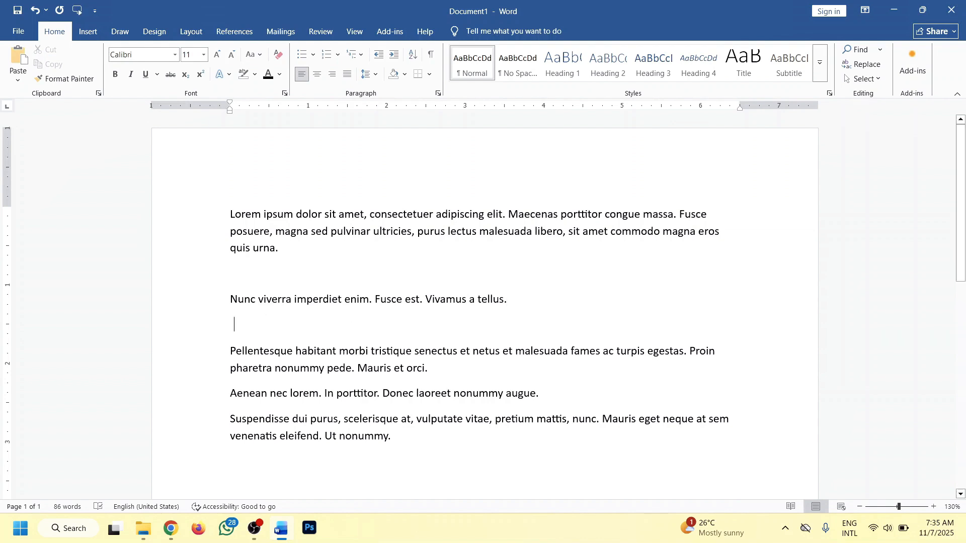
left_click(445, 368)
key("Return")
left_click(567, 423)
key("Return")
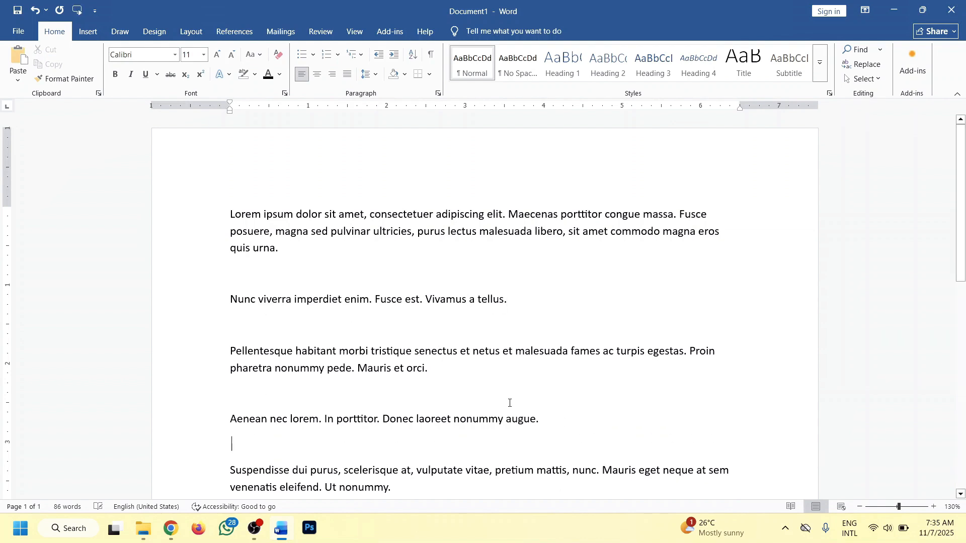
scroll(509, 401, "down", 2)
scroll(340, 372, "up", 1)
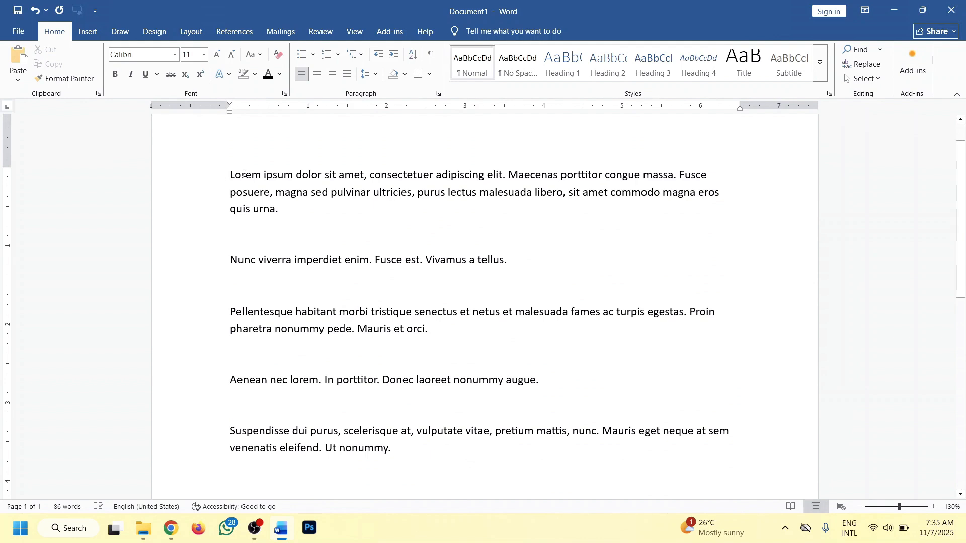
left_click_drag(235, 173, 221, 173)
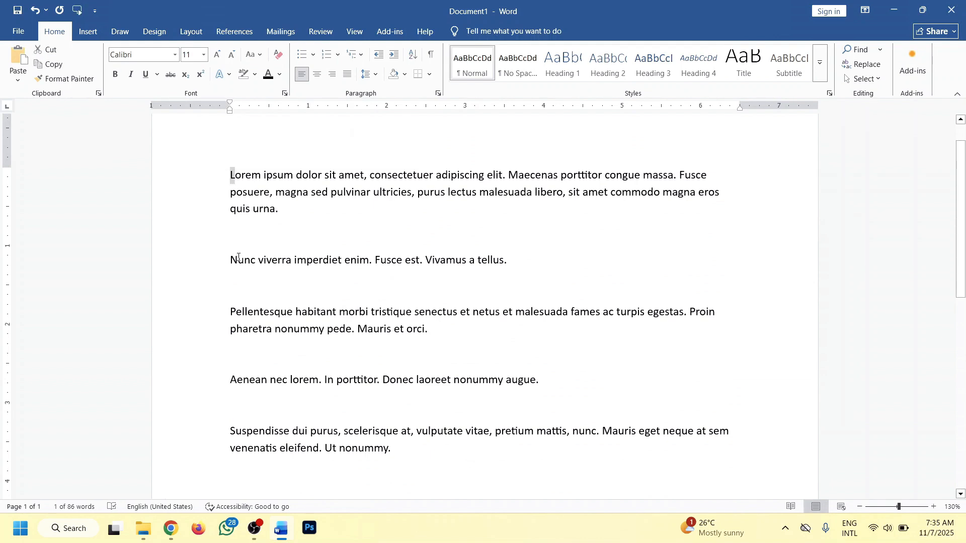
left_click_drag(237, 260, 226, 260)
left_click_drag(238, 311, 228, 312)
left_click_drag(238, 380, 220, 381)
left_click_drag(216, 430, 236, 431)
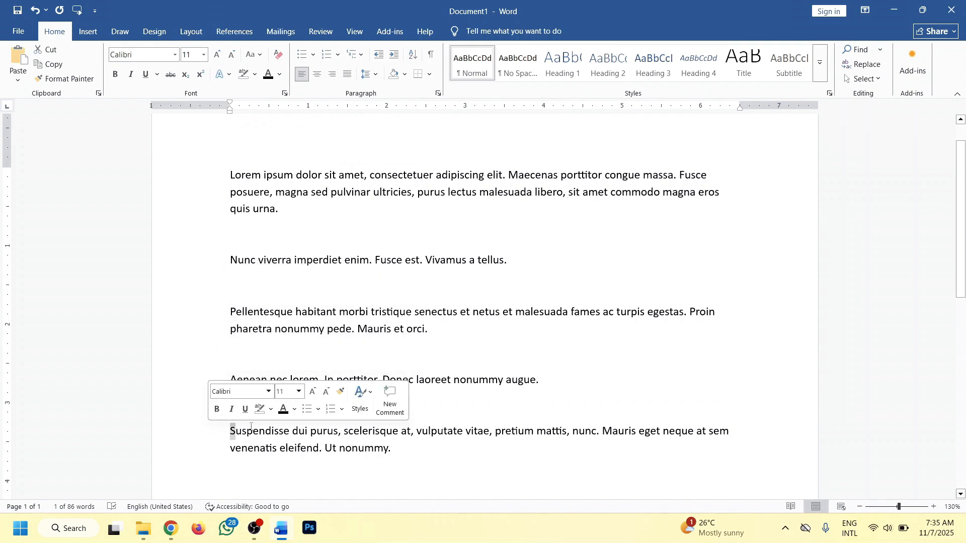
left_click(261, 431)
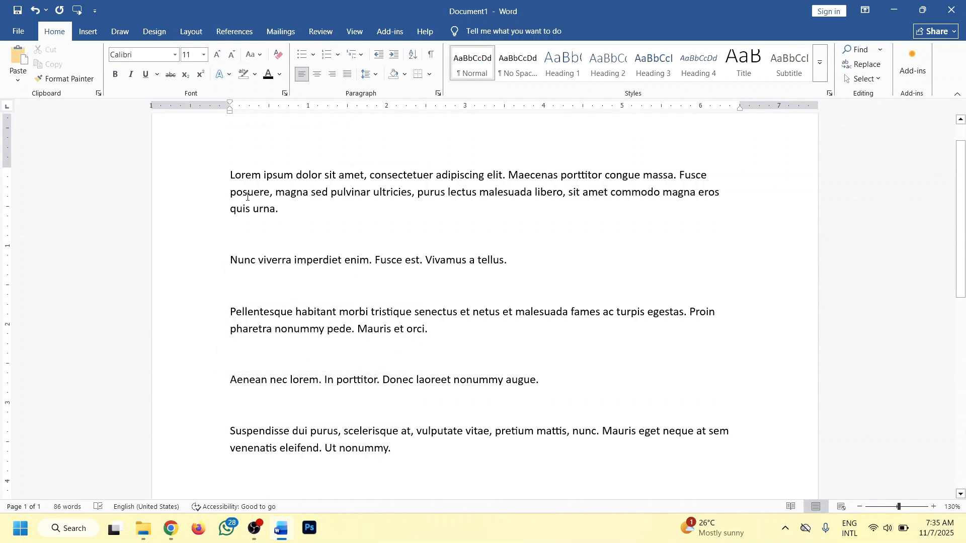
left_click_drag(235, 382, 220, 380)
left_click(223, 322)
Select all the paragraphs and sort them by Paragraphs as Text in descending order.
left_click_drag(478, 450, 209, 181)
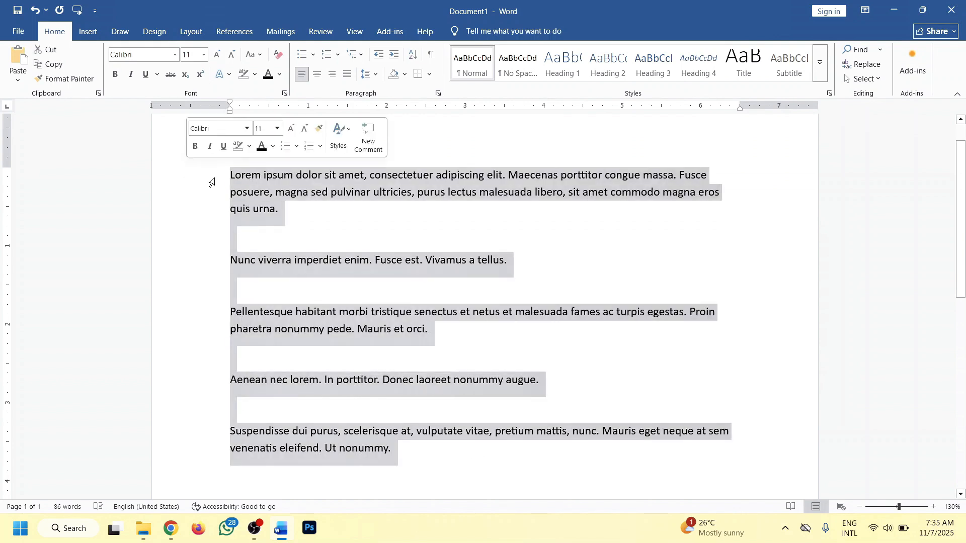
left_click(414, 58)
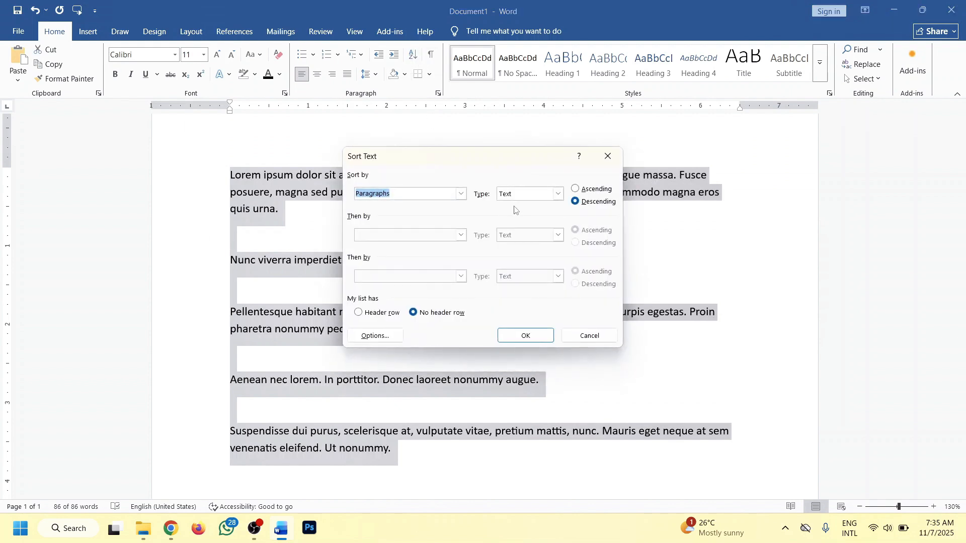
left_click(536, 333)
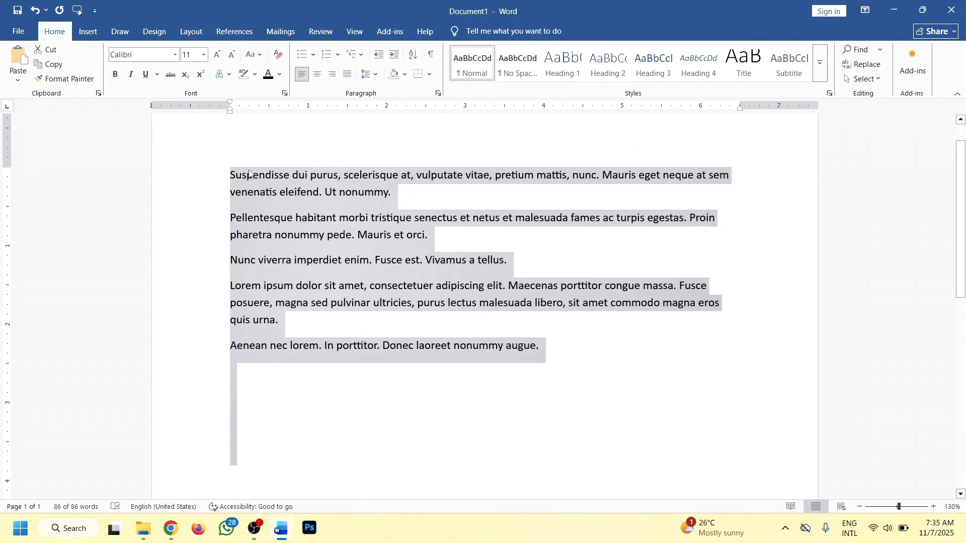
Sort the selected paragraphs again, this time in ascending order.
left_click(414, 56)
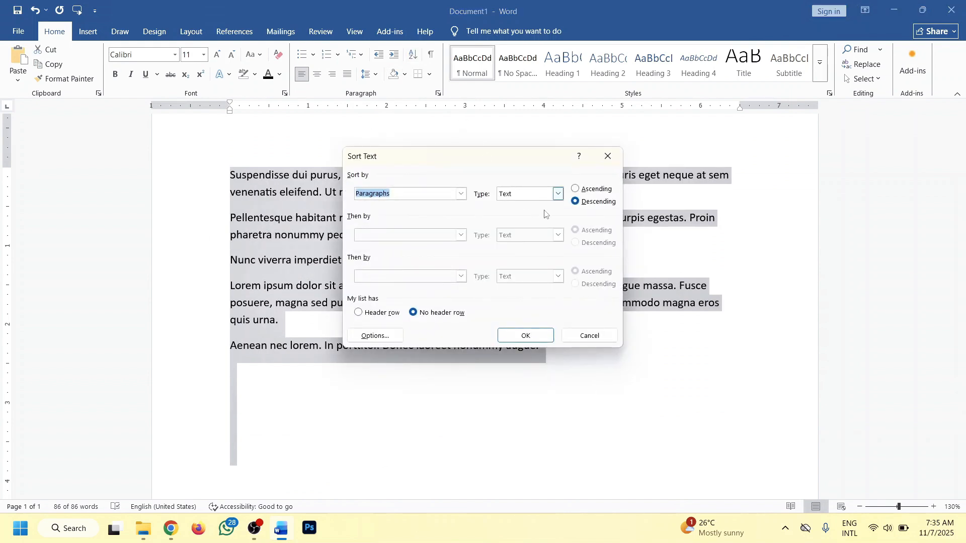
left_click(594, 190)
left_click(525, 335)
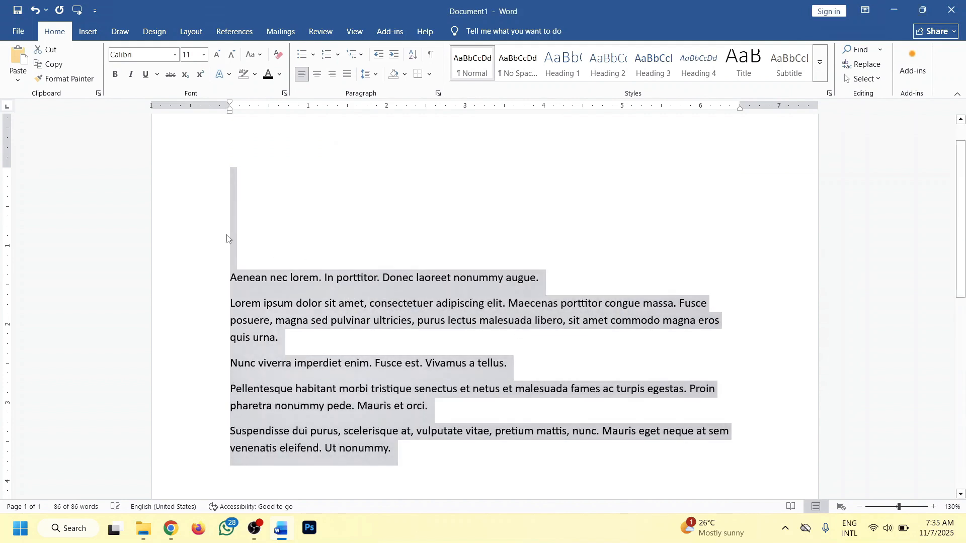
Delete the empty paragraphs gathered at the top of the document.
left_click(243, 280)
left_click_drag(252, 255, 218, 154)
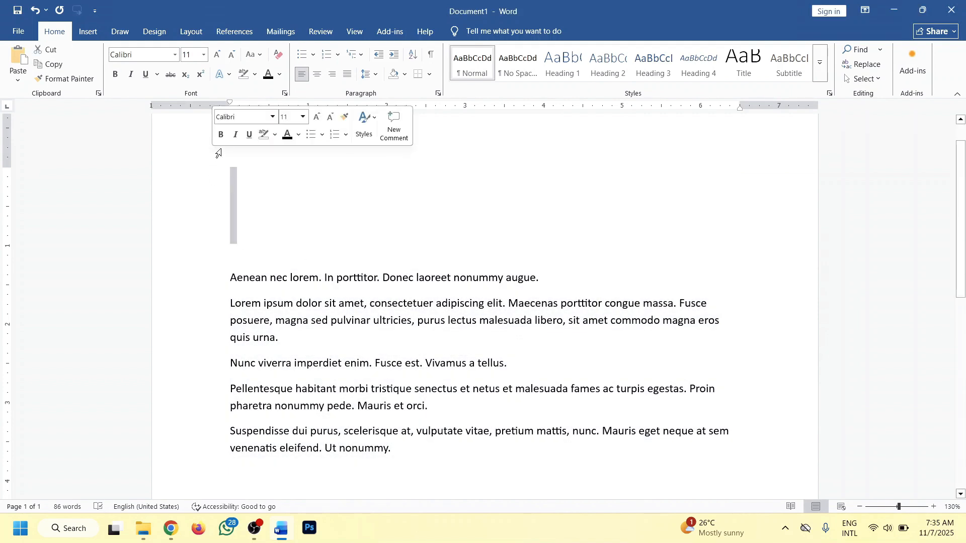
key("BackSpace")
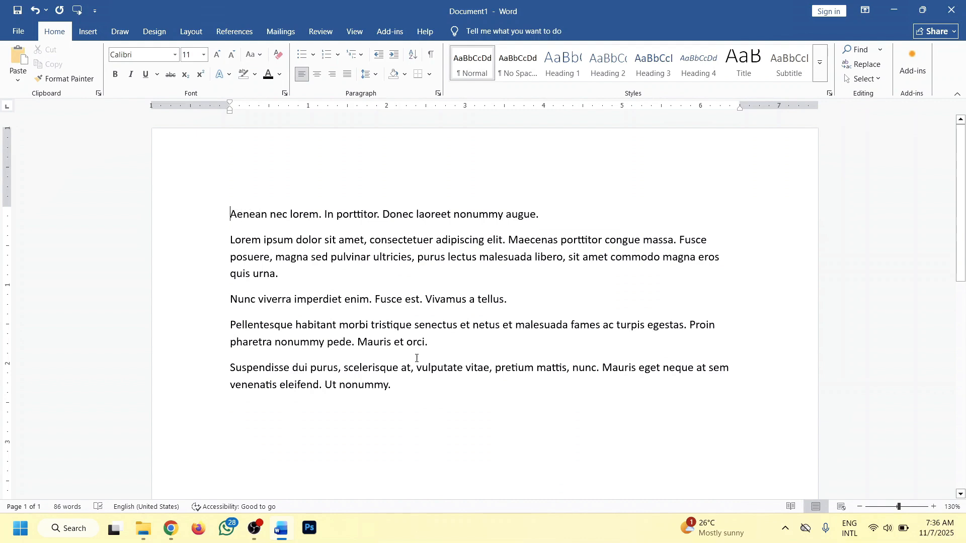
Replace all the document text with a list of the letters A to H, one per line.
key("ctrl+a")
key("ctrl+v")
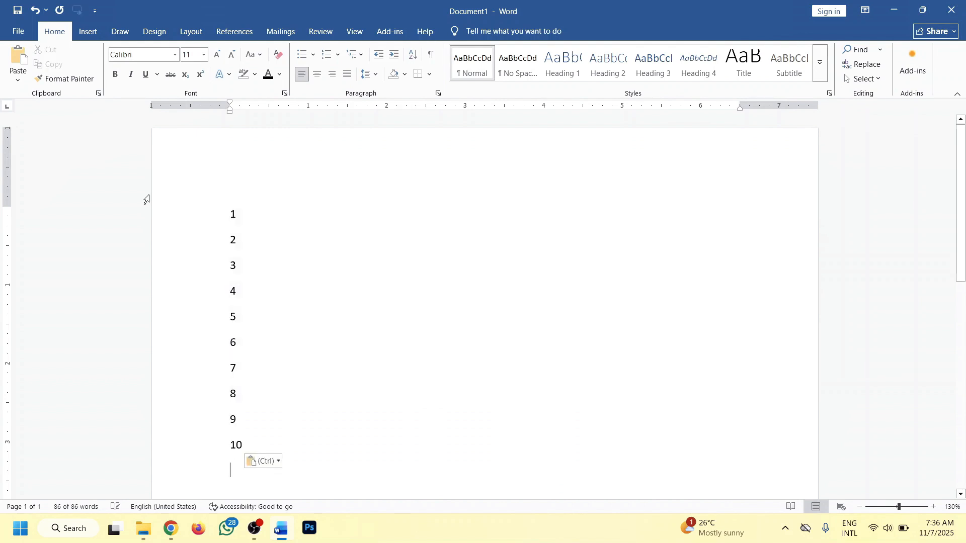
left_click_drag(260, 429, 161, 147)
type("a")
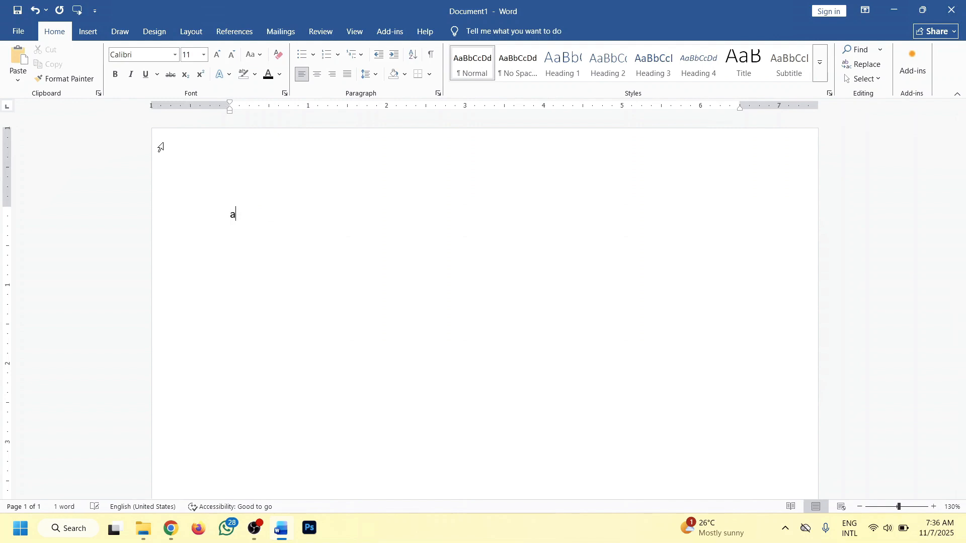
key("Return")
type("B")
key("Return")
type("d")
key("Return")
type("e")
key("Return")
type("g")
key("Return")
type("h")
Select the letter list and sort it by Paragraphs as Text in descending order.
left_click_drag(260, 400, 198, 194)
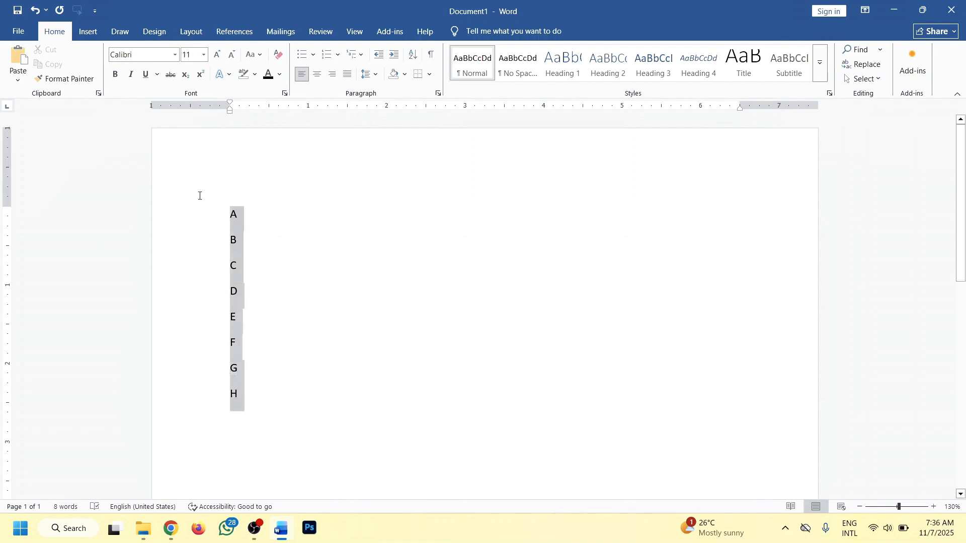
left_click(413, 54)
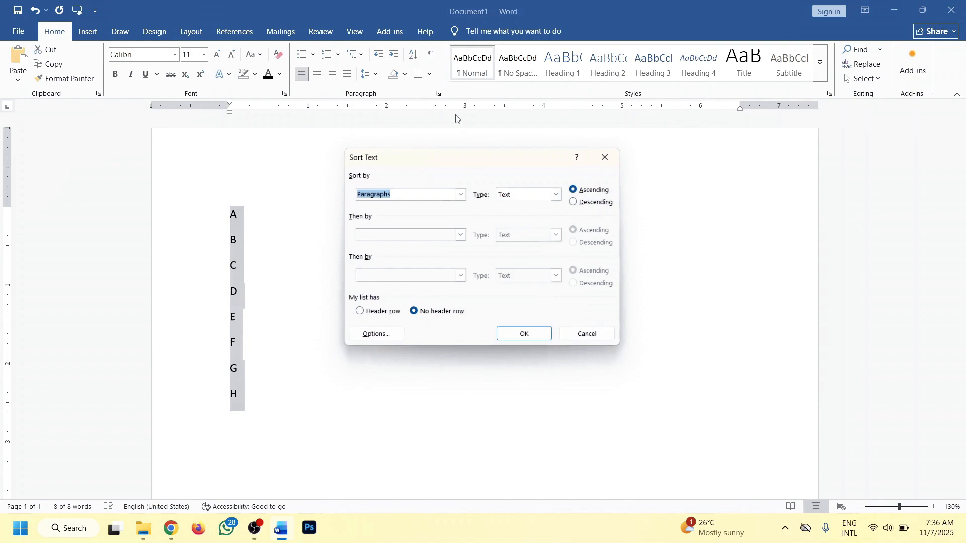
left_click(574, 202)
left_click(518, 343)
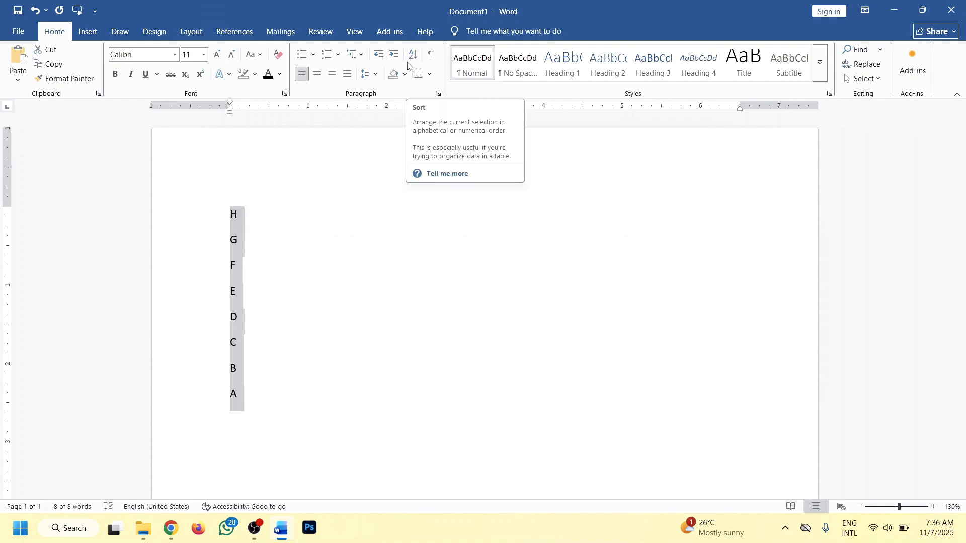
Select the whole letter list and delete it.
left_click(263, 405)
left_click_drag(263, 405, 156, 216)
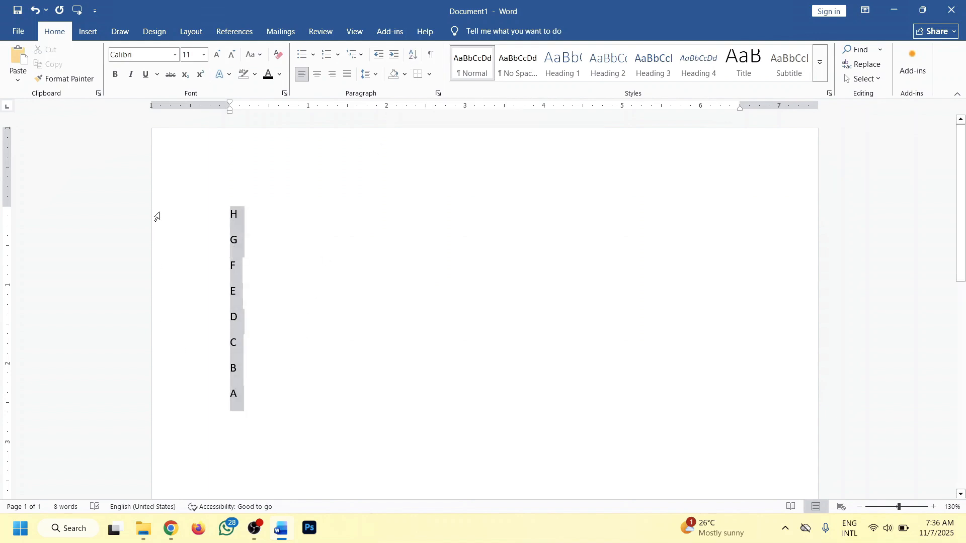
key("Delete")
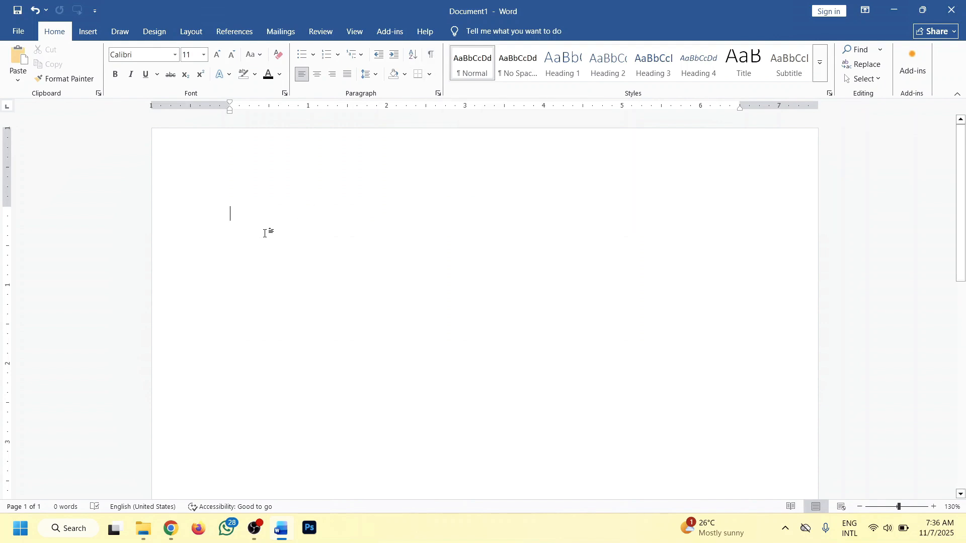
Add three blank lines and generate sample paragraphs again with =lorem().
scroll(265, 233, "down", 2)
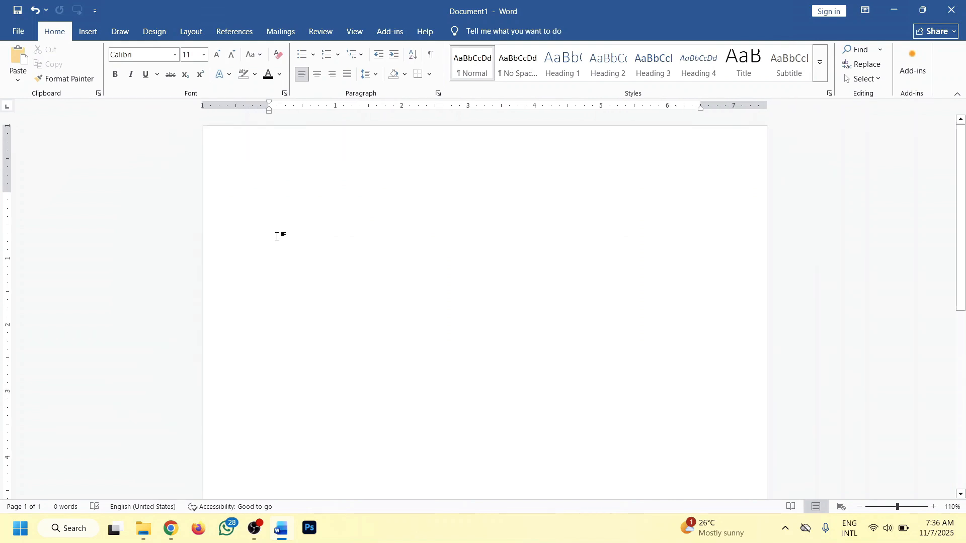
key("Return")
key("Return")
key("Return")
key("Return")
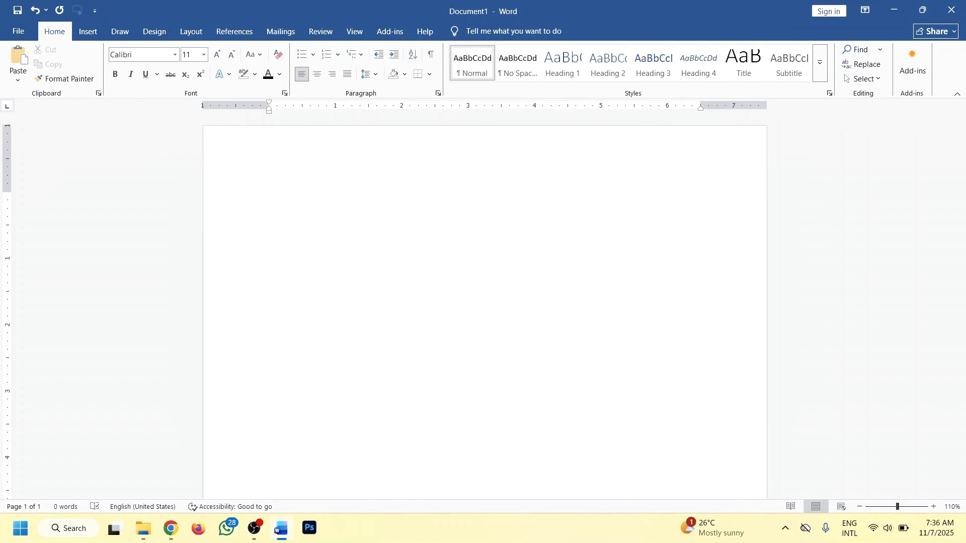
type("=lorem()")
key("Return")
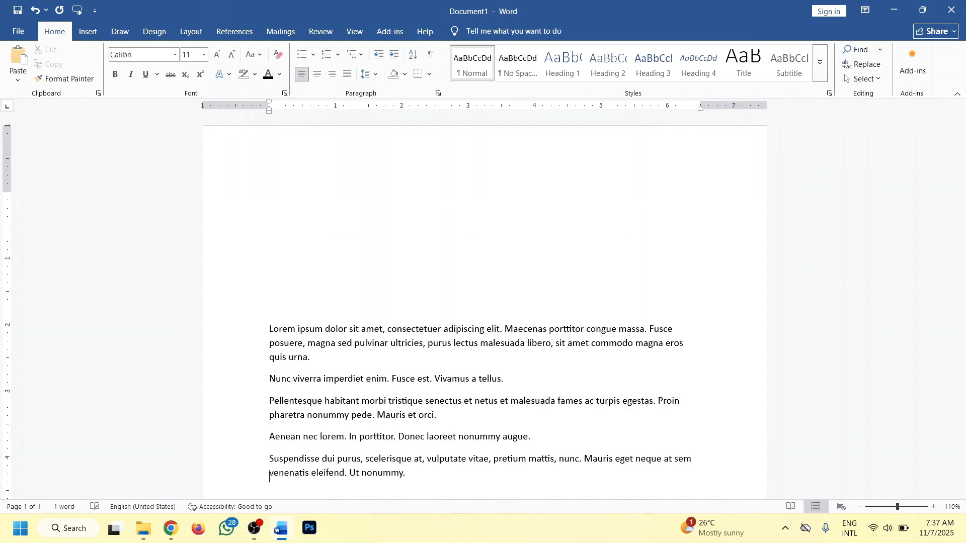
Insert three blank lines after the first lorem paragraph.
key("Return")
key("Return")
key("Return")
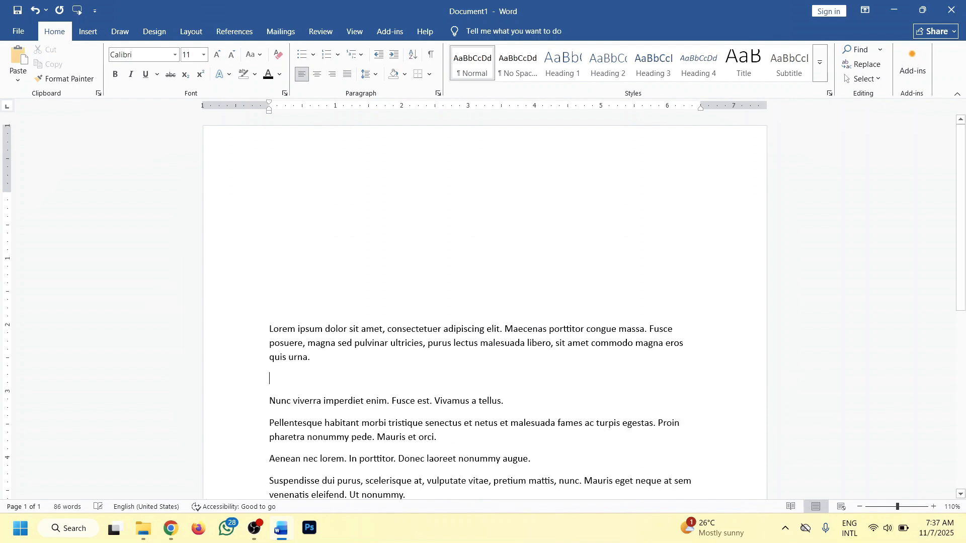
Push "Fusce est. Vivamus a tellus." to the right with tabs in the second paragraph.
scroll(337, 336, "down", 3)
left_click(535, 283)
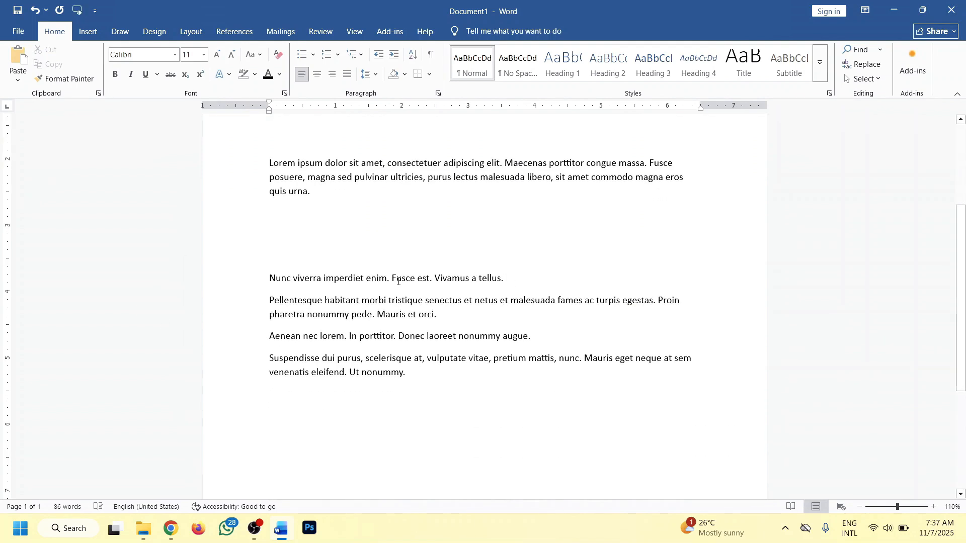
key("Tab")
key("Tab")
key("Tab")
key("Tab")
key("Tab")
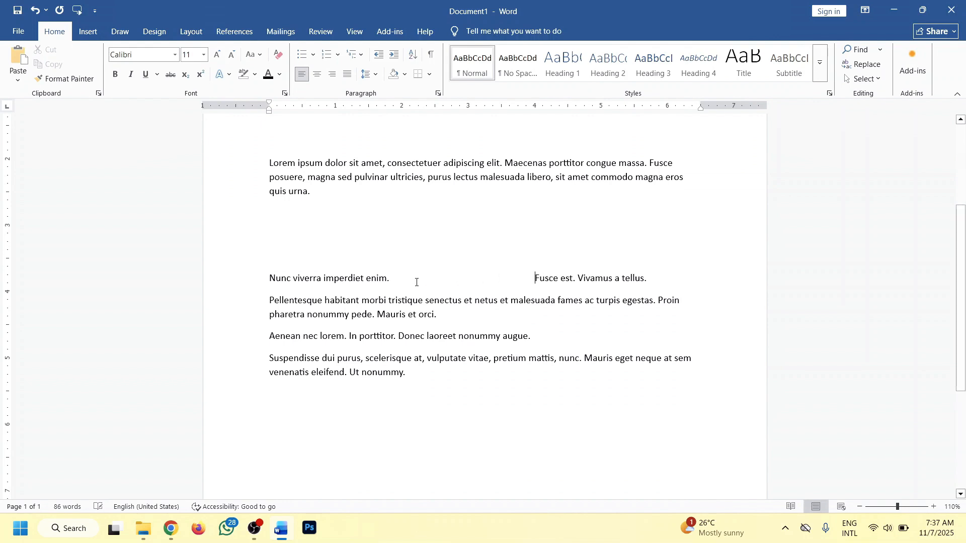
Add tab spacing before "senectus" in the Pellentesque paragraph.
key("Tab")
key("Tab")
key("Tab")
key("Tab")
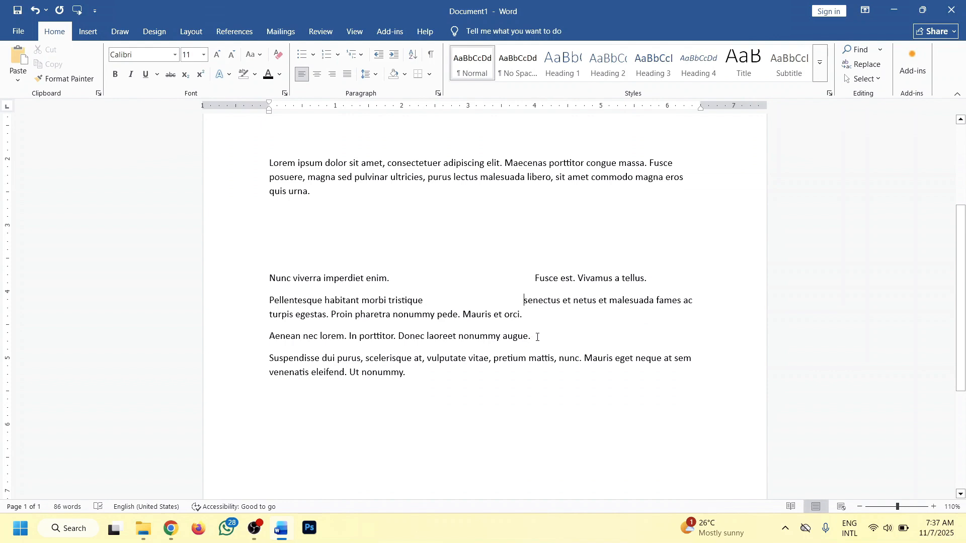
Insert three blank lines after the Aenean paragraph.
key("Return")
key("Return")
key("Return")
key("Return")
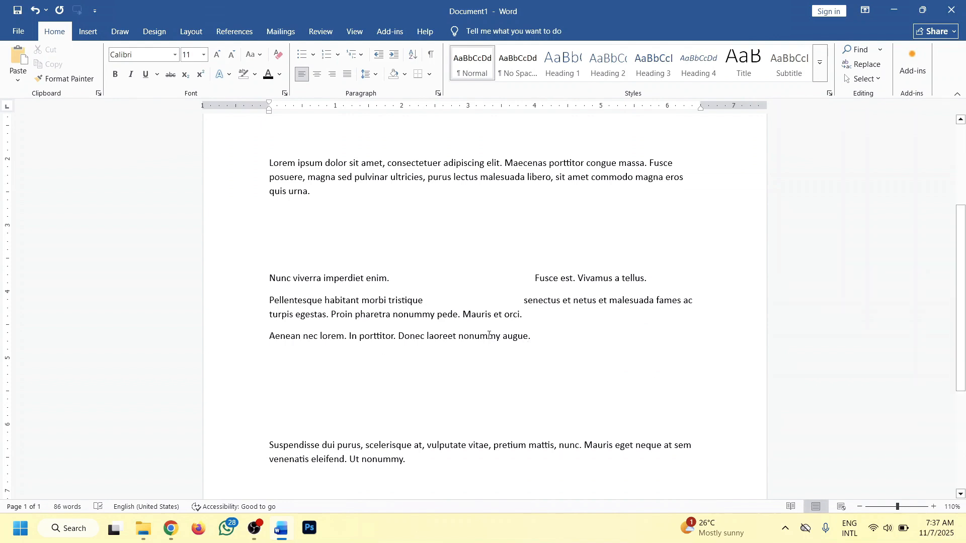
Show formatting marks to inspect the tabs, spaces and paragraph marks in the text.
scroll(488, 336, "down", 2, "ctrl")
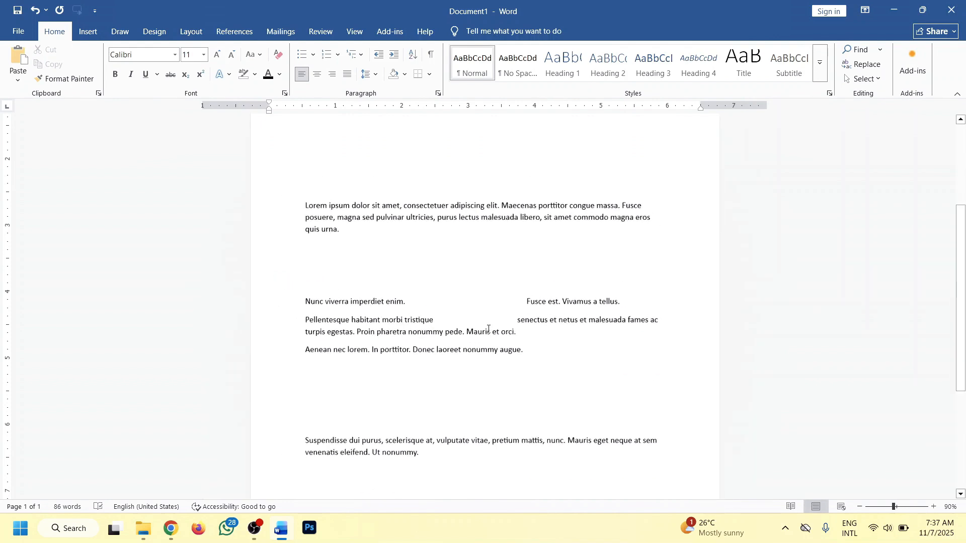
left_click(432, 57)
scroll(364, 237, "down", 2)
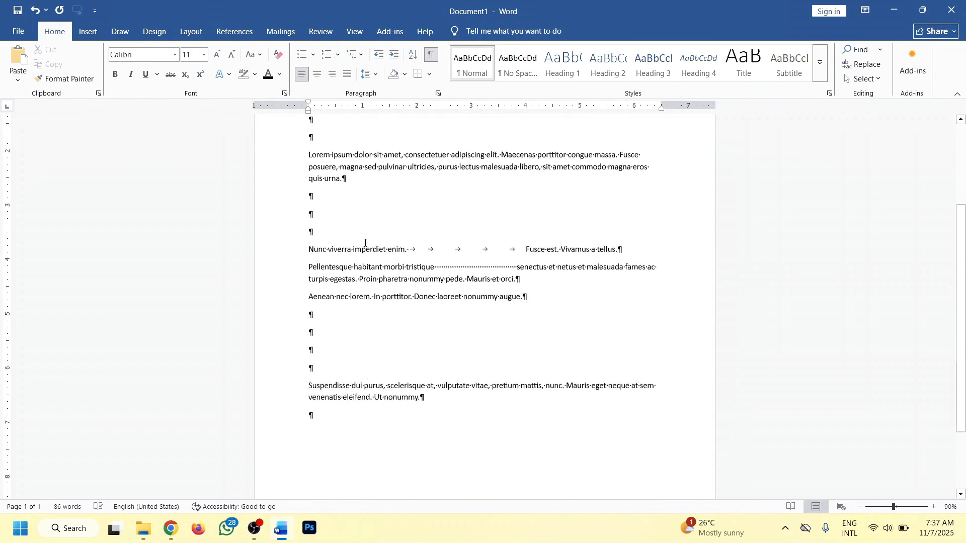
scroll(438, 263, "down", 2)
scroll(433, 293, "up", 3)
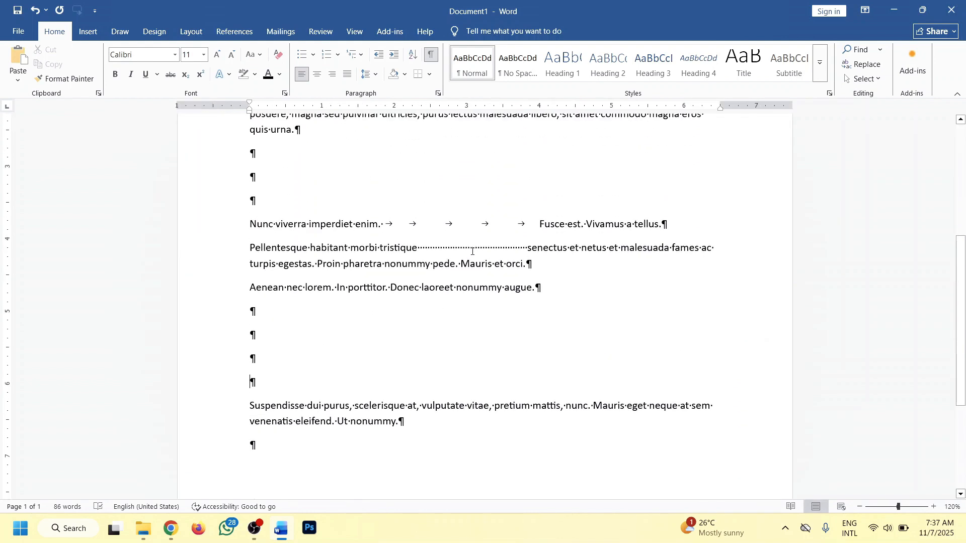
scroll(472, 251, "down", 2)
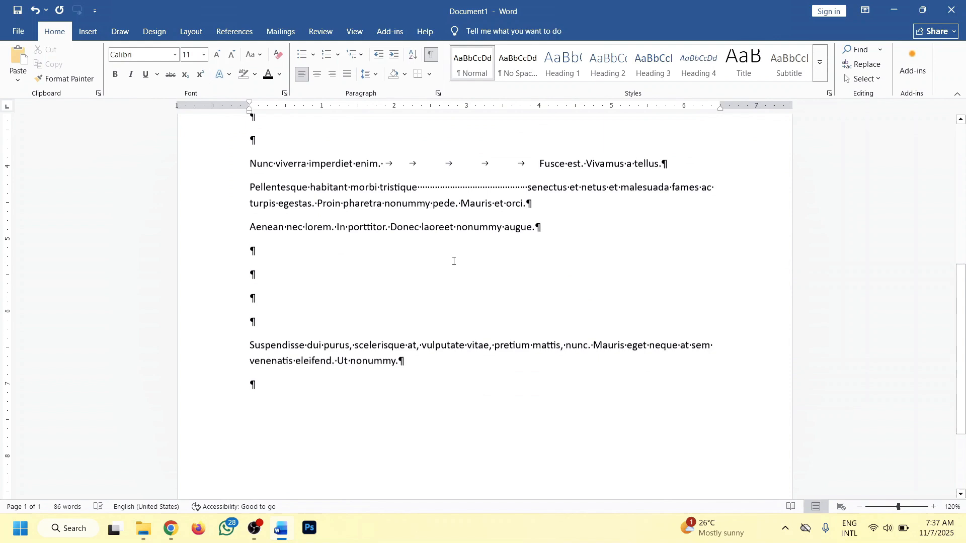
Add tab spacing after "nec" in the Aenean paragraph.
left_click(305, 213)
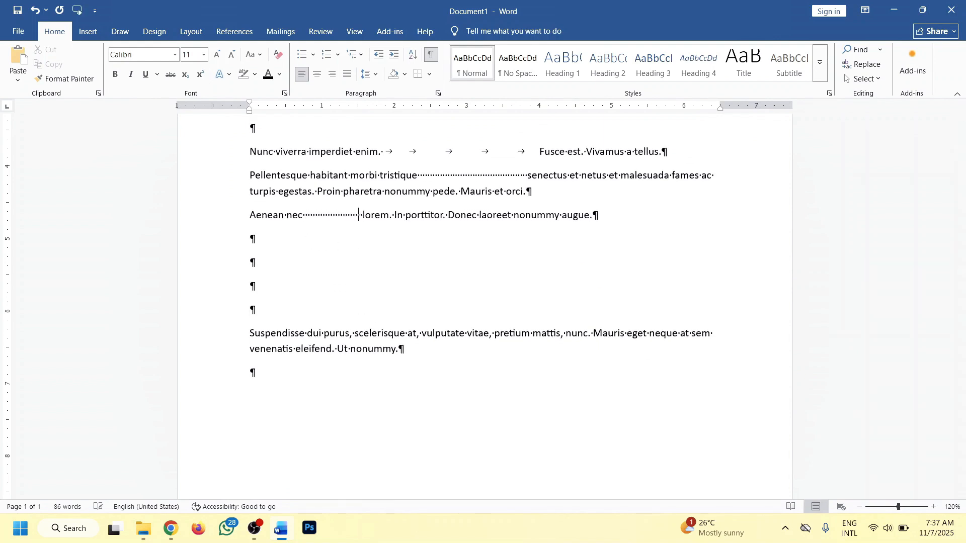
Add three more blank lines and a line of four tabs above the Suspendisse paragraph.
left_click(278, 314)
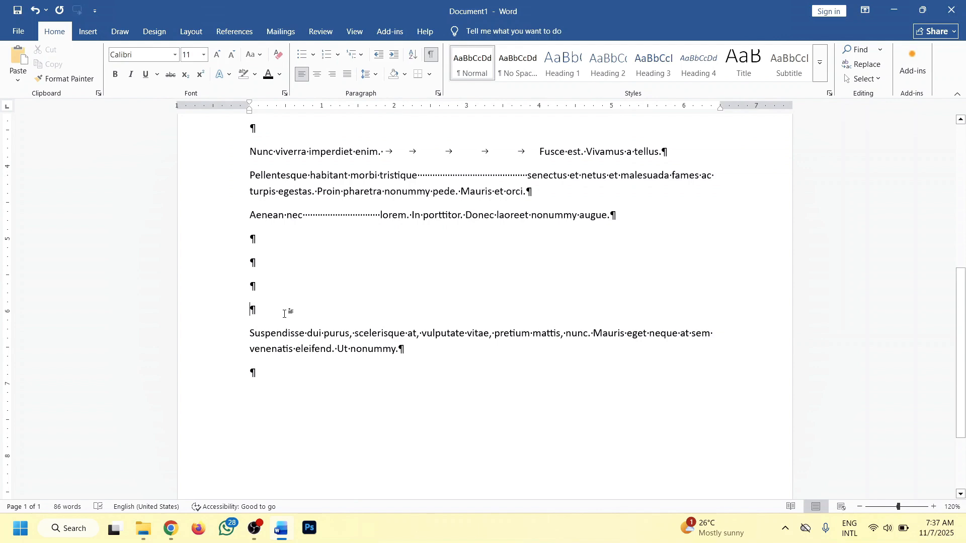
key("Return")
key("Return")
key("Return")
key("Return")
key("Return")
key("Return")
key("Return")
key("Return")
scroll(288, 314, "down", 5)
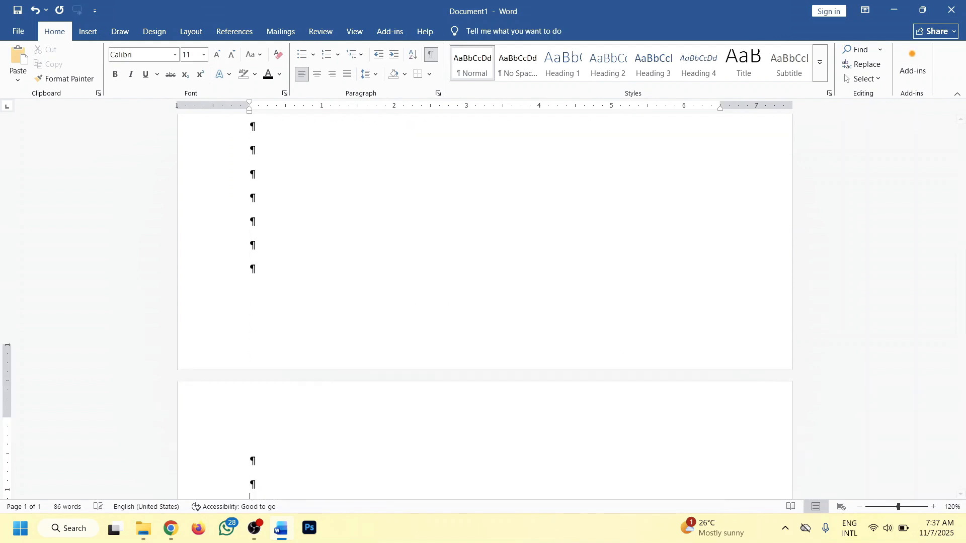
key("Tab")
key("Tab")
key("Tab")
key("Tab")
key("Tab")
key("Tab")
key("Tab")
key("Tab")
key("Tab")
key("Tab")
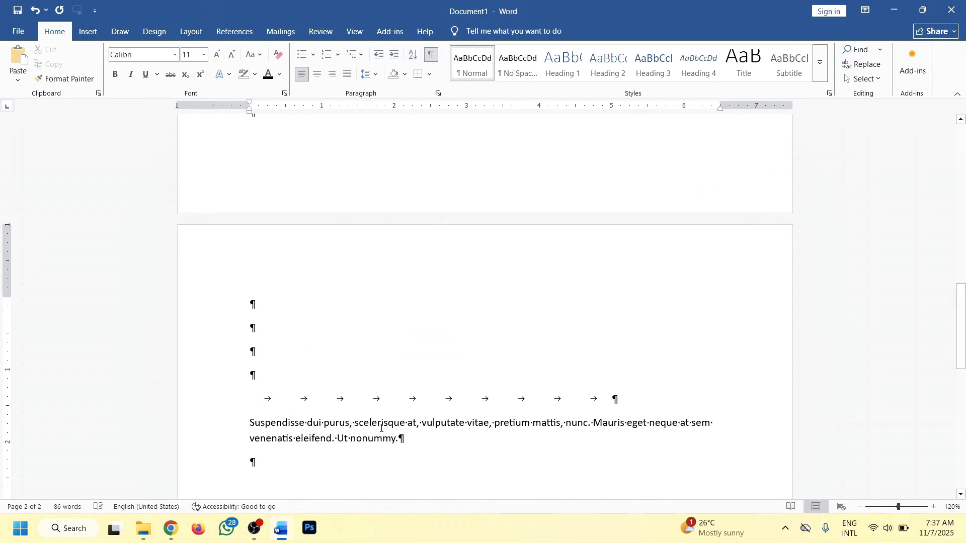
Insert three tabs after "purus," in the Suspendisse paragraph.
left_click(355, 423)
key("Tab")
key("Tab")
key("Tab")
key("Tab")
key("Tab")
key("Tab")
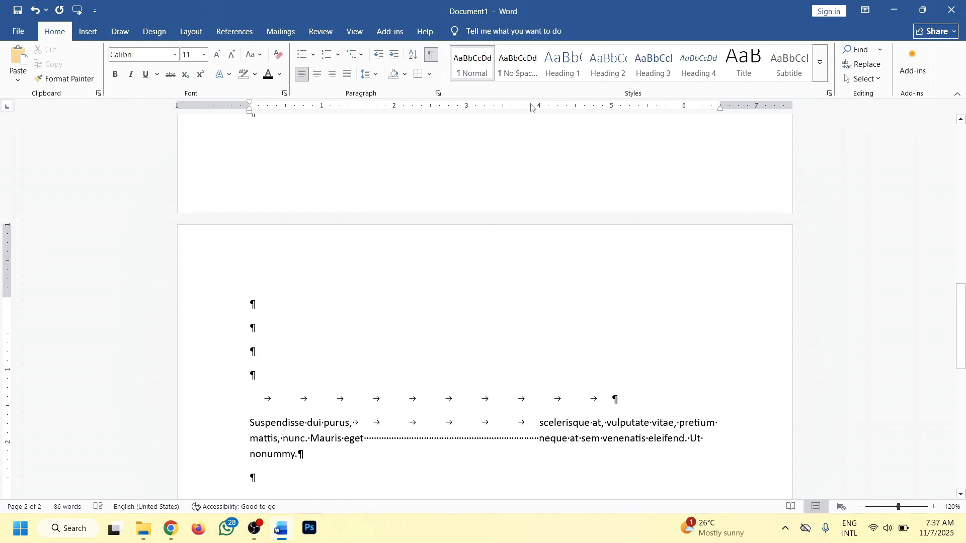
Hide the formatting marks.
left_click(431, 53)
scroll(496, 328, "up", 10)
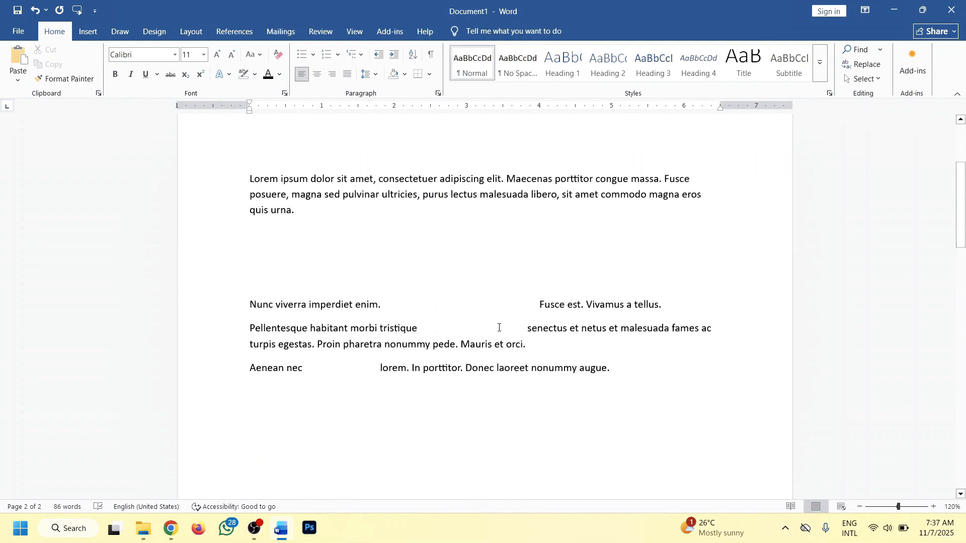
Replace the entire document content with the text "shfbsadhf".
key("ctrl+a")
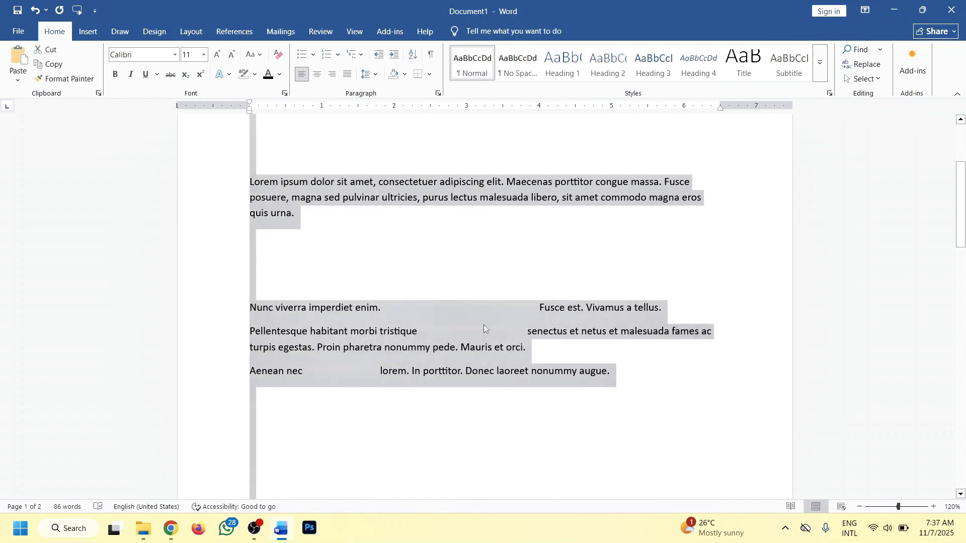
type("shfbsadhf")
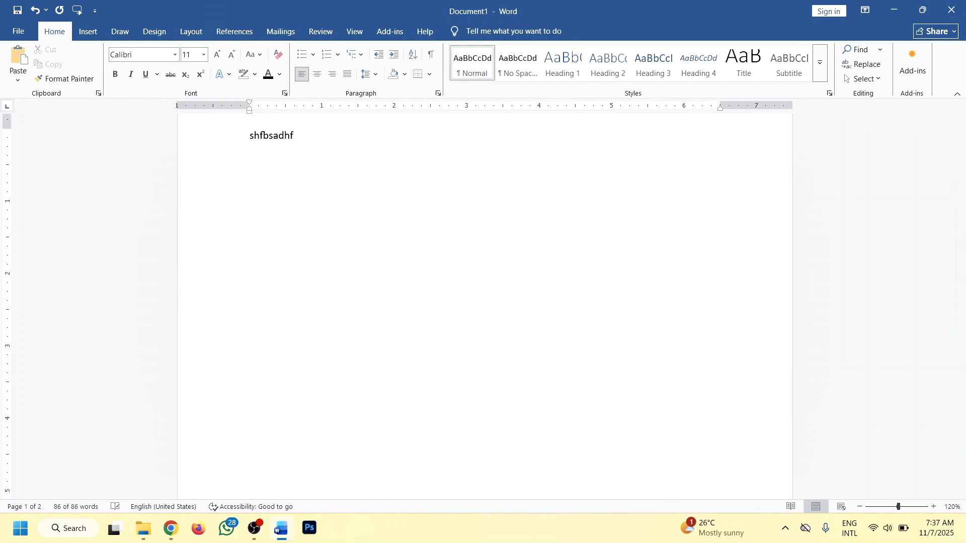
scroll(479, 329, "up", 2)
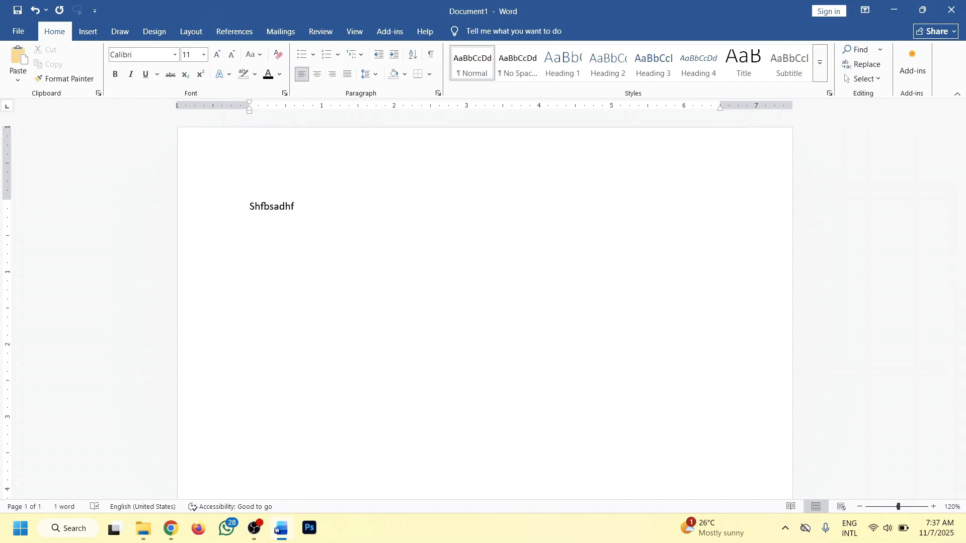
Add tabs and ": srgbejrkgb" after it, then a new line "Djg" with tabs and ": sr fargaweg".
type(": srgbejrkgb")
key("Return")
type("djg : sr fargaweg")
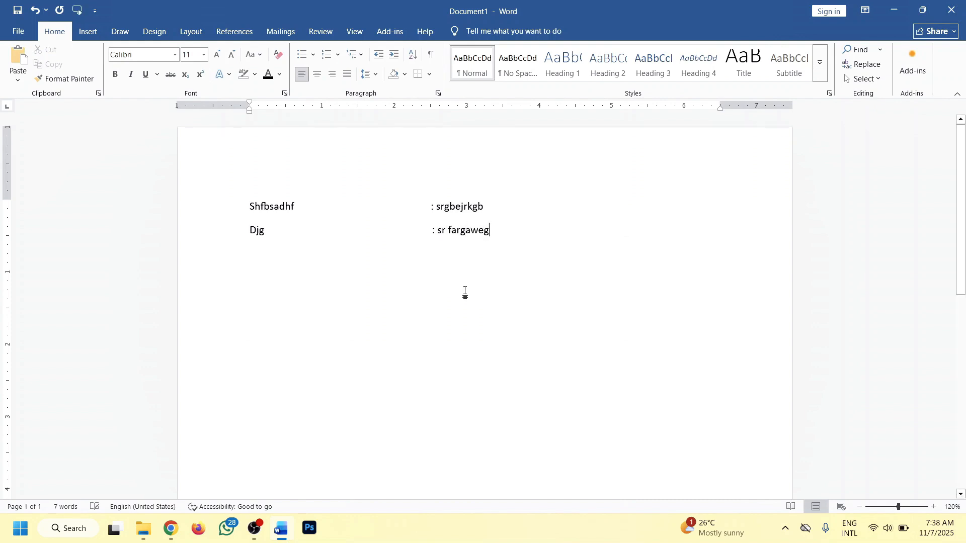
Show formatting marks to examine the tab characters in both lines, then hide them again.
left_click(431, 54)
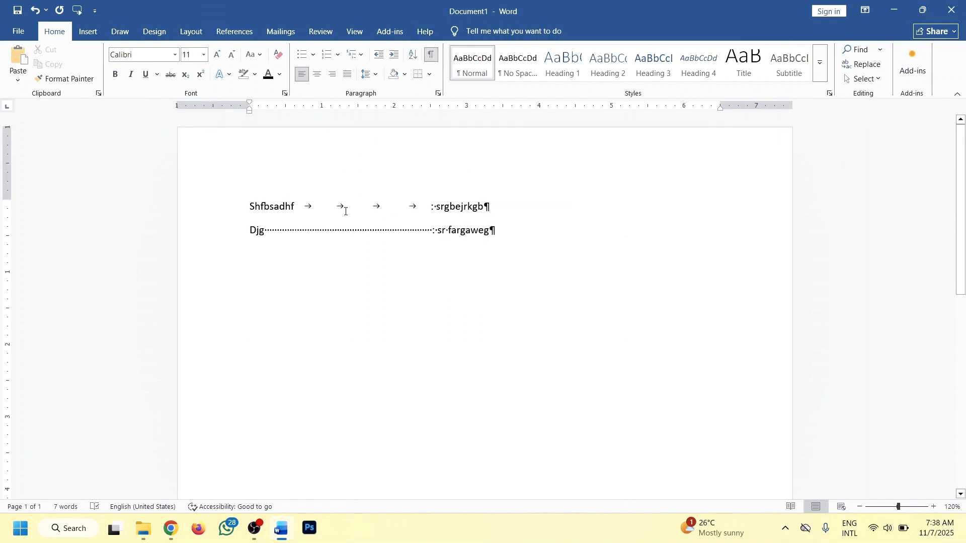
left_click_drag(324, 206, 403, 211)
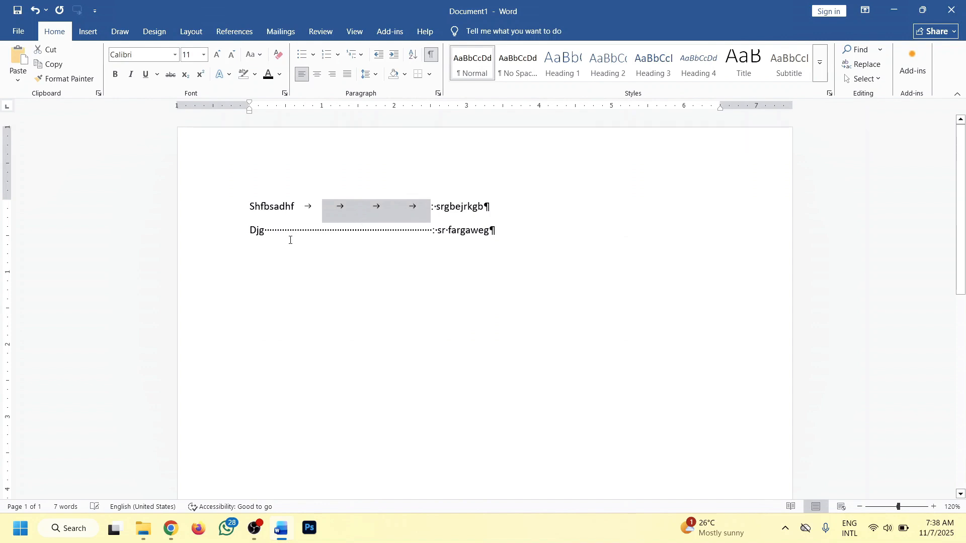
left_click_drag(278, 230, 434, 230)
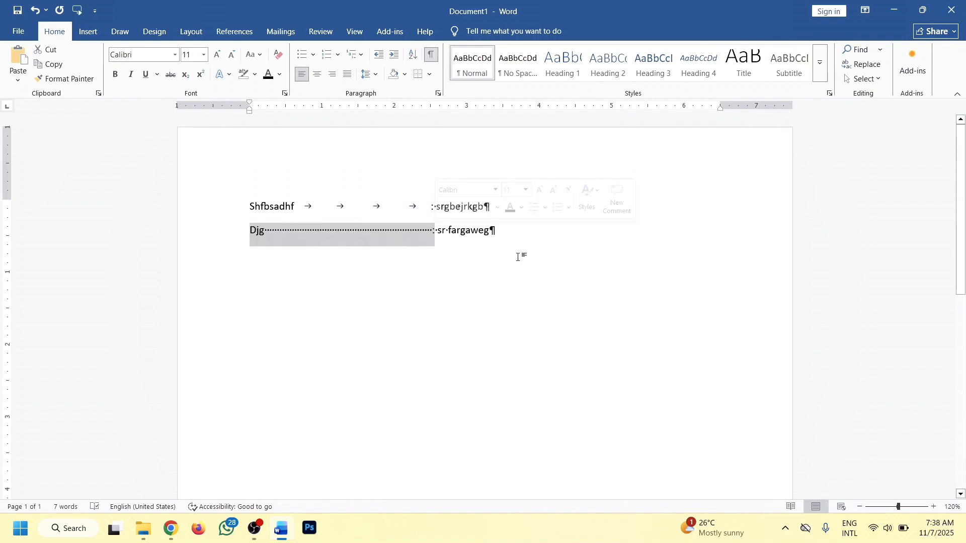
left_click(507, 230)
left_click_drag(507, 229, 250, 206)
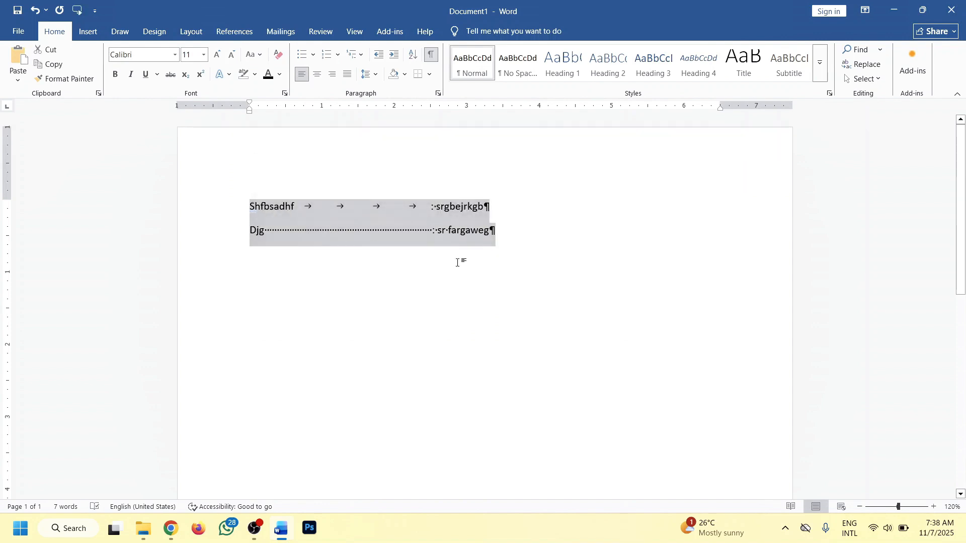
left_click(492, 232)
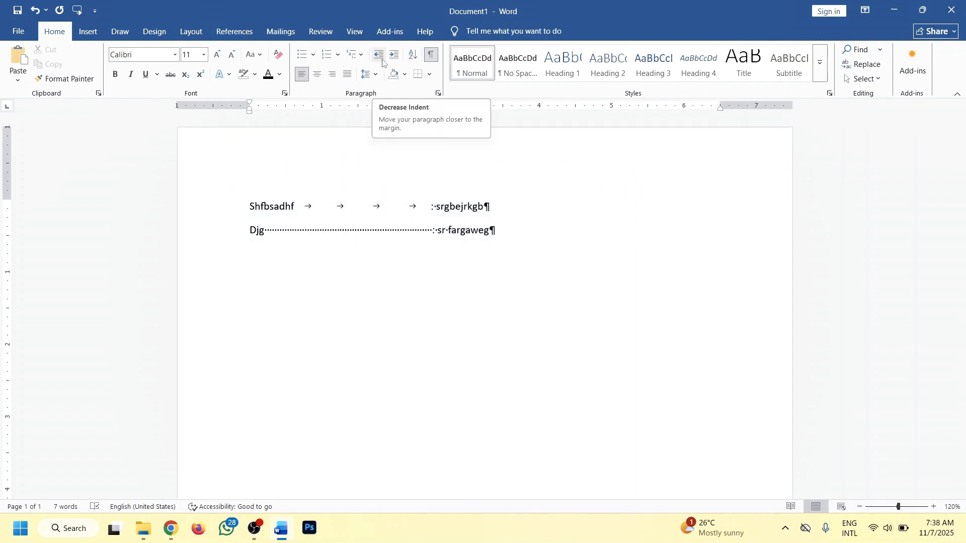
left_click(430, 59)
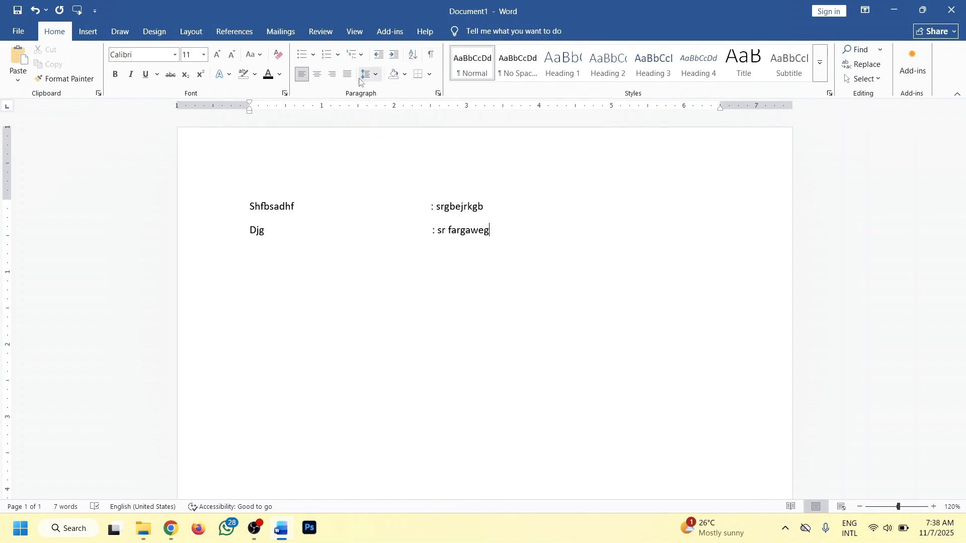